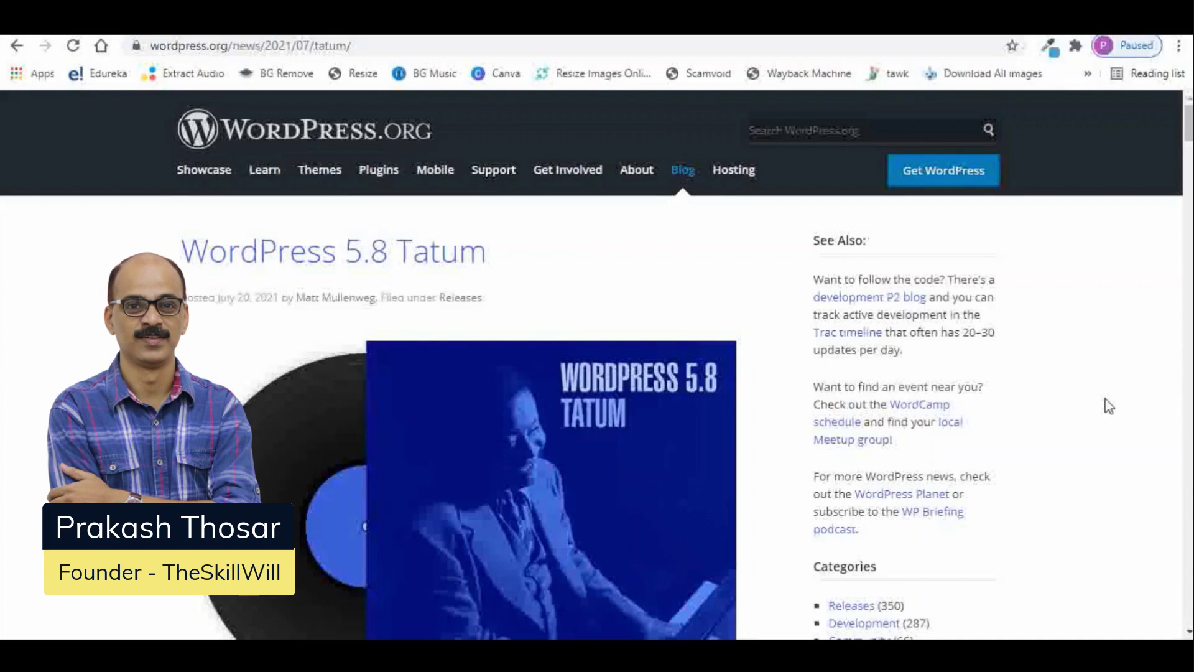
scroll(1108, 404, "down", 3)
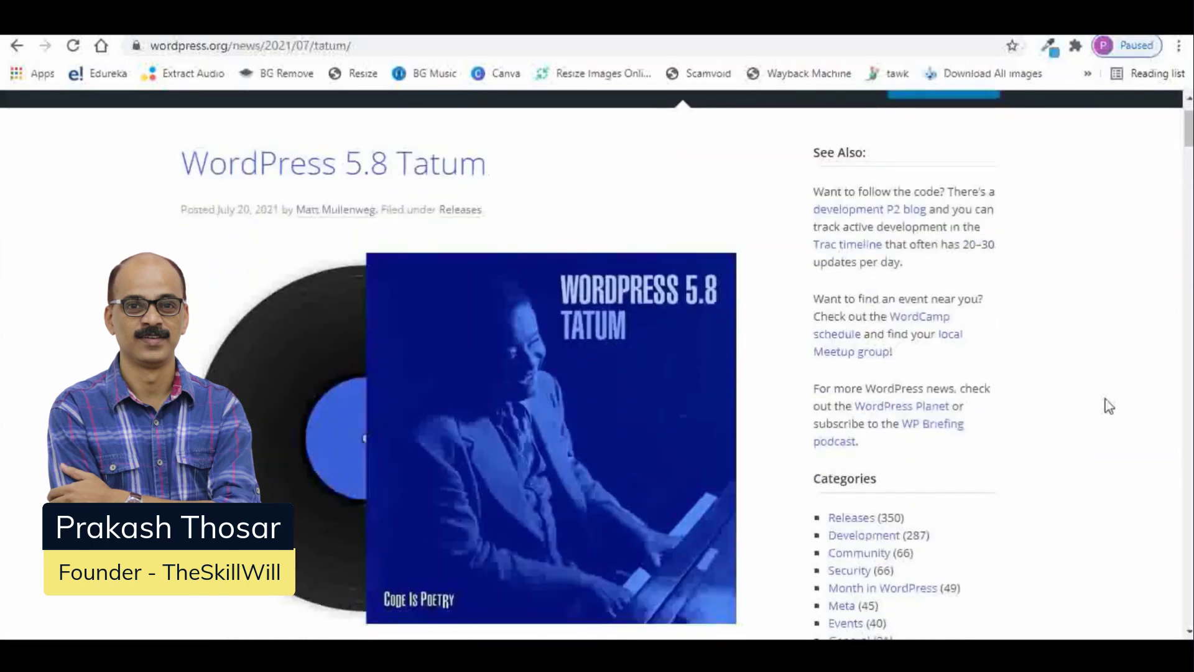
scroll(1109, 406, "down", 2)
scroll(1109, 406, "down", 2)
scroll(1108, 404, "down", 1)
scroll(1109, 405, "down", 1)
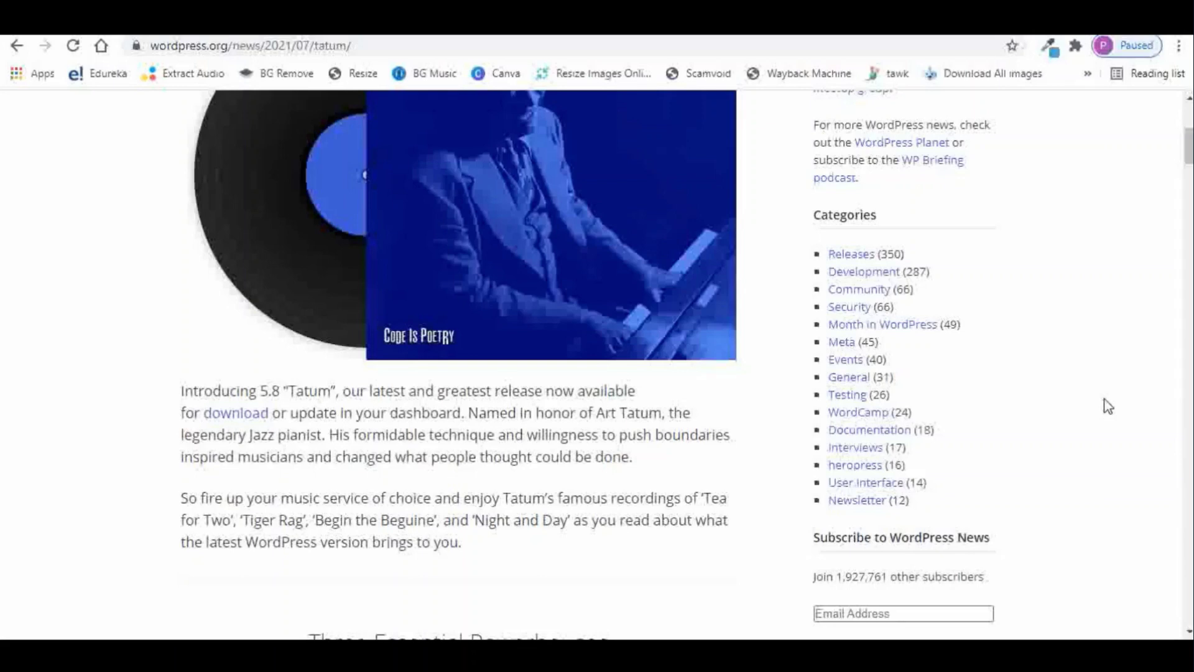
scroll(1108, 406, "down", 3)
scroll(1108, 405, "down", 3)
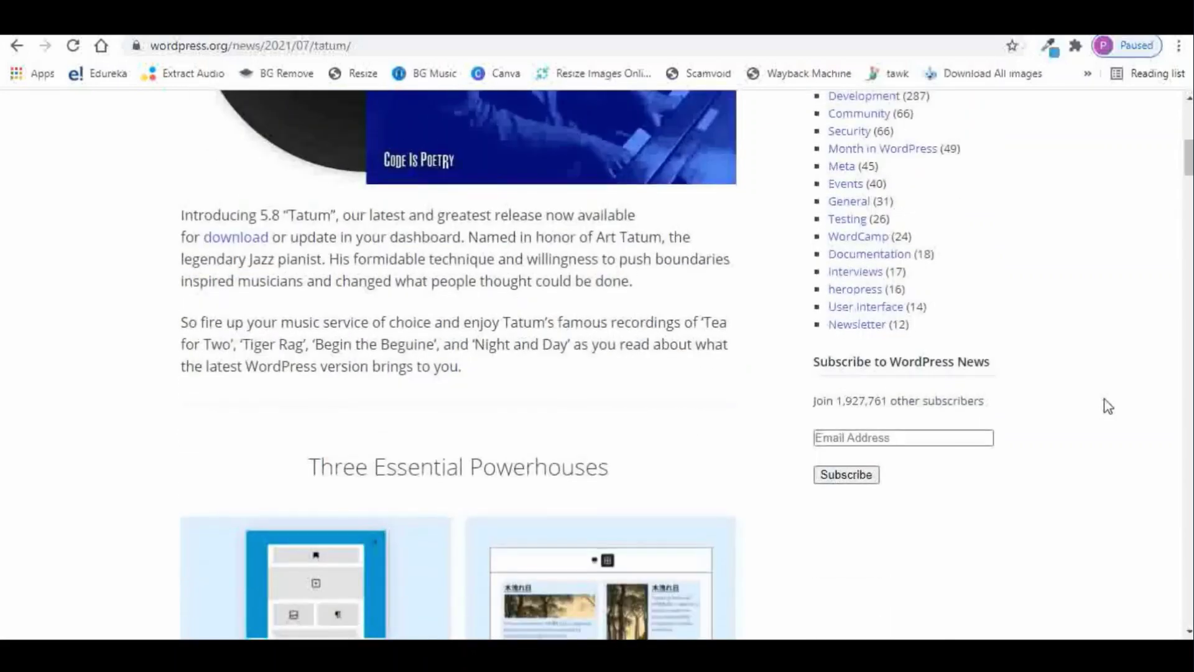
scroll(1105, 405, "down", 1)
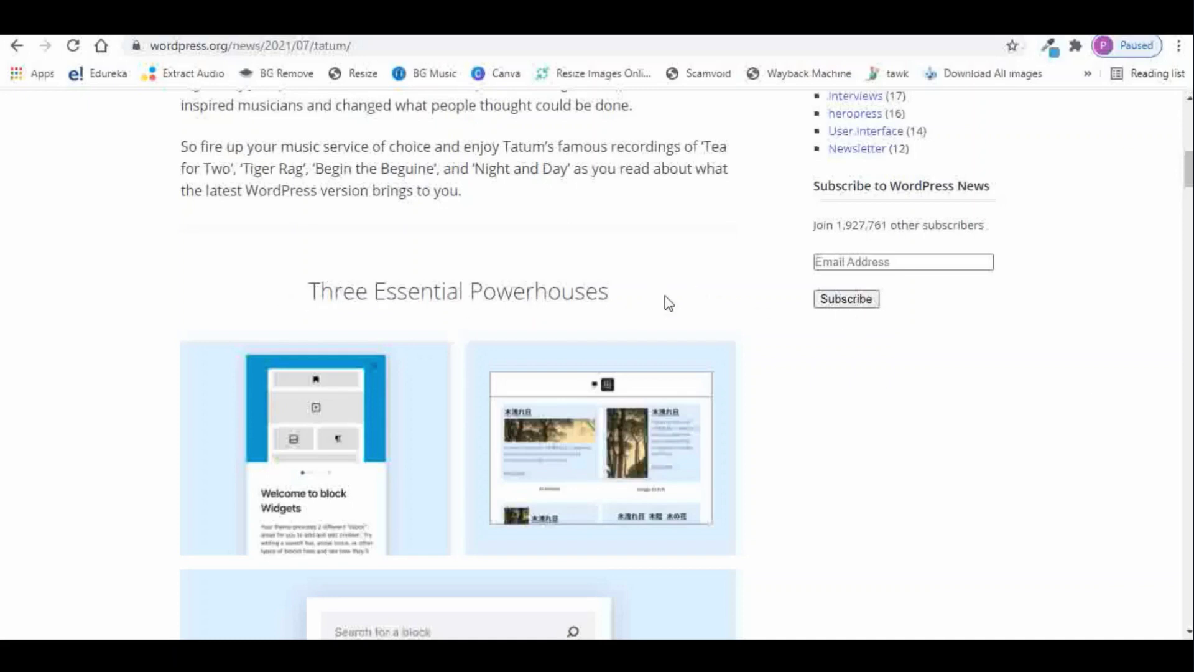
scroll(707, 305, "down", 1)
scroll(708, 304, "down", 1)
scroll(774, 313, "down", 1)
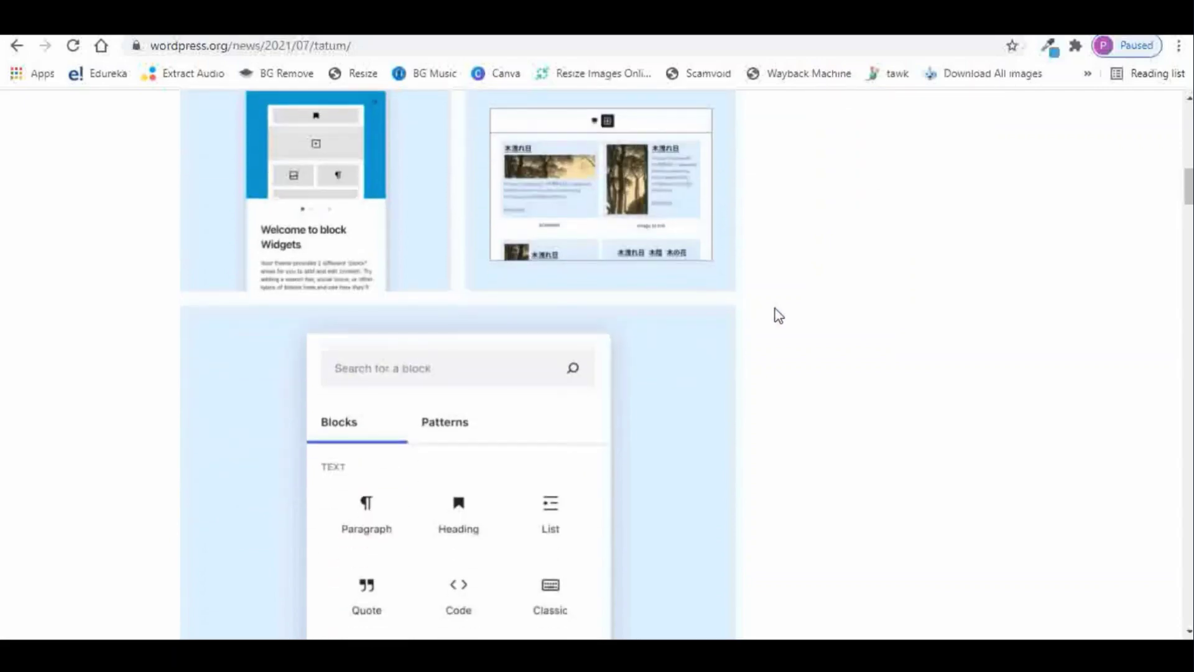
scroll(666, 318, "down", 1)
scroll(378, 317, "up", 1)
scroll(350, 290, "up", 2)
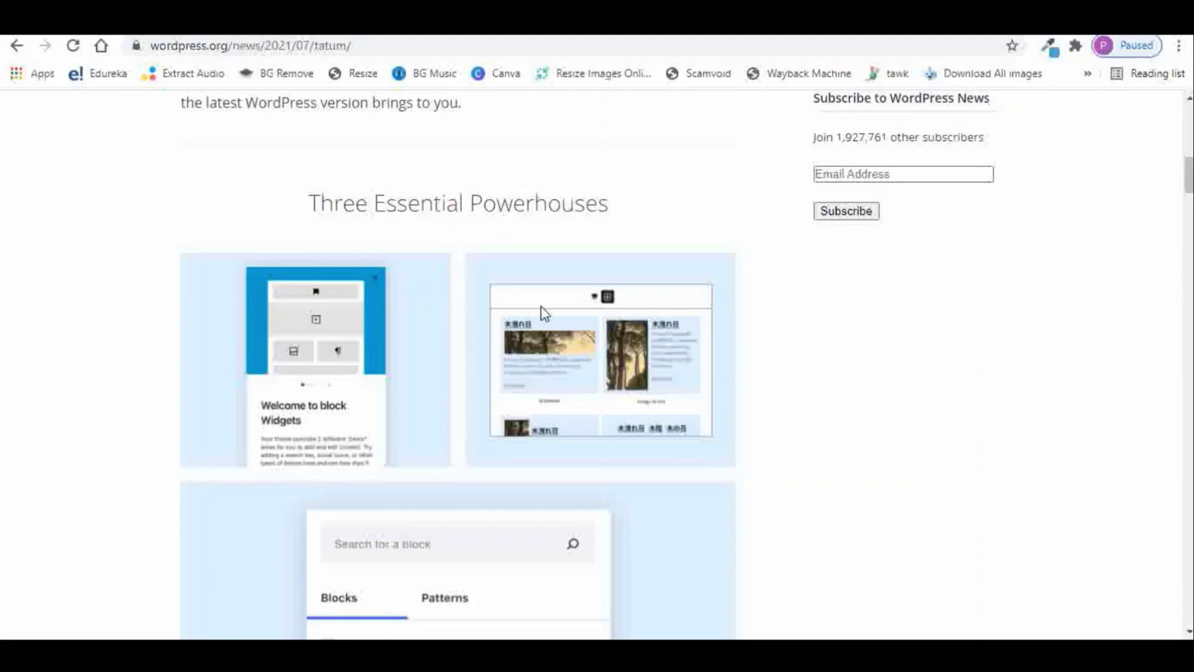
scroll(654, 317, "down", 3)
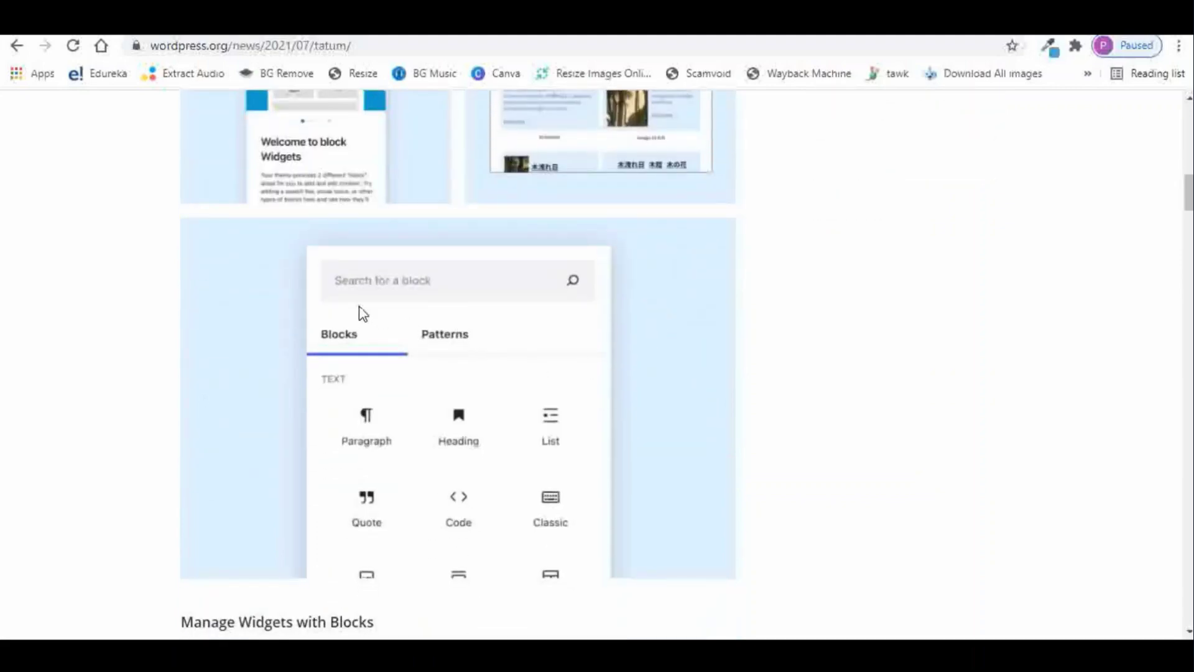
scroll(531, 308, "down", 2)
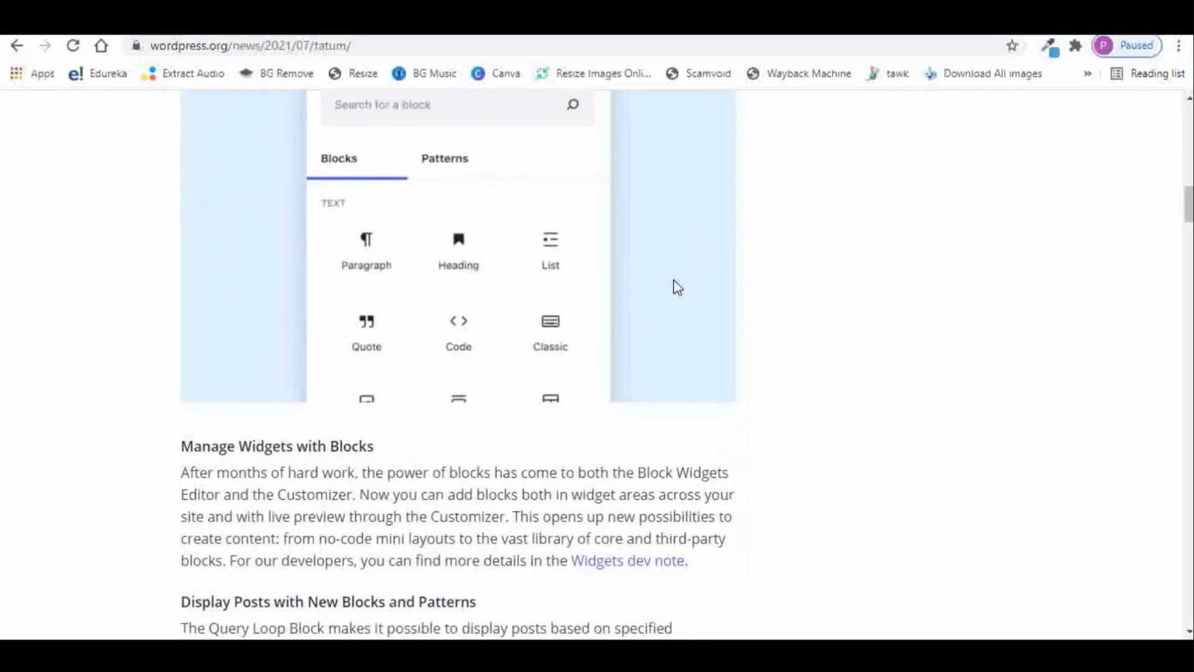
scroll(679, 288, "down", 1)
scroll(678, 288, "down", 1)
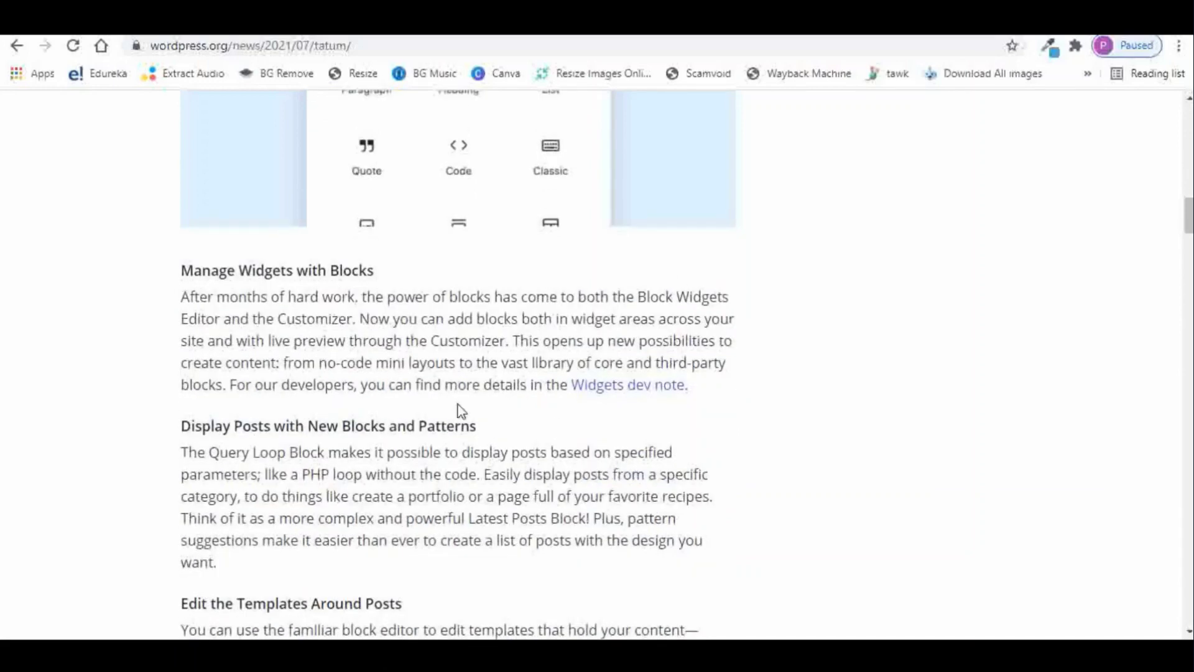
scroll(565, 430, "down", 2)
scroll(572, 435, "down", 1)
scroll(572, 434, "down", 1)
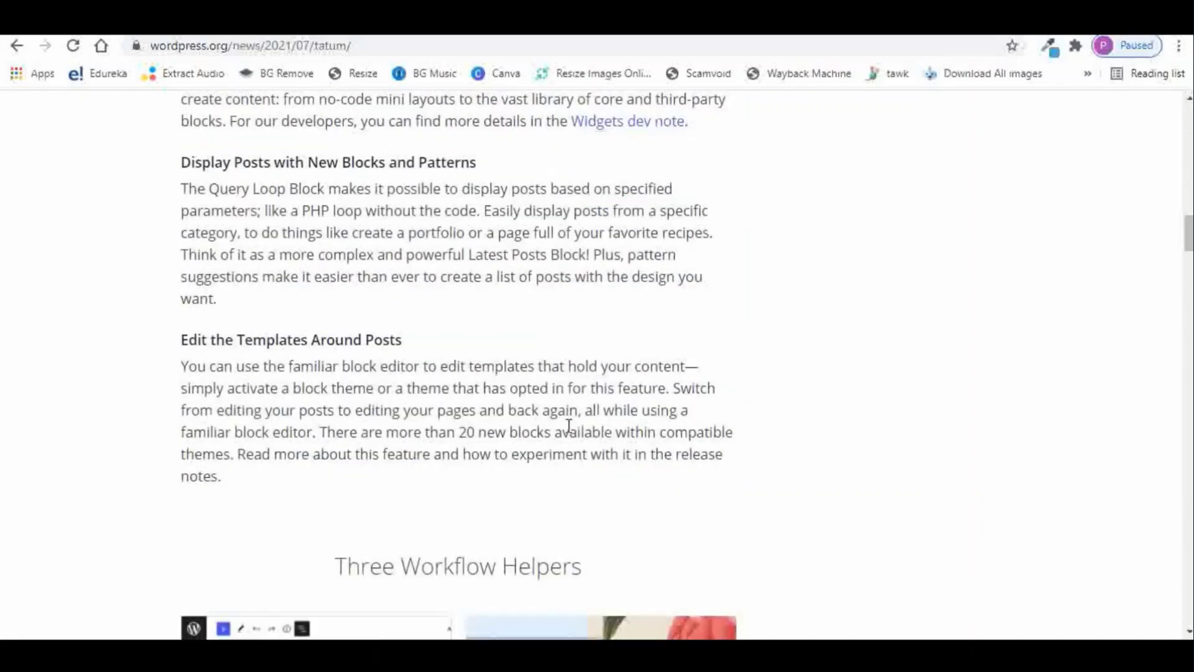
scroll(565, 425, "down", 2)
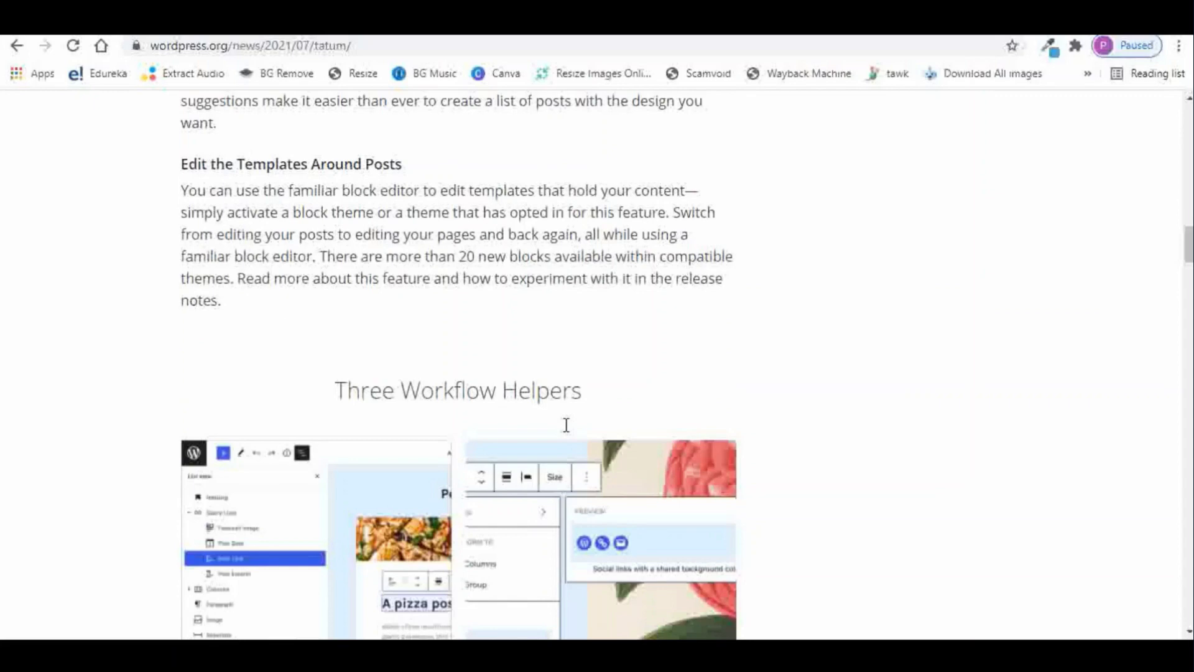
scroll(833, 401, "down", 2)
scroll(831, 394, "up", 5)
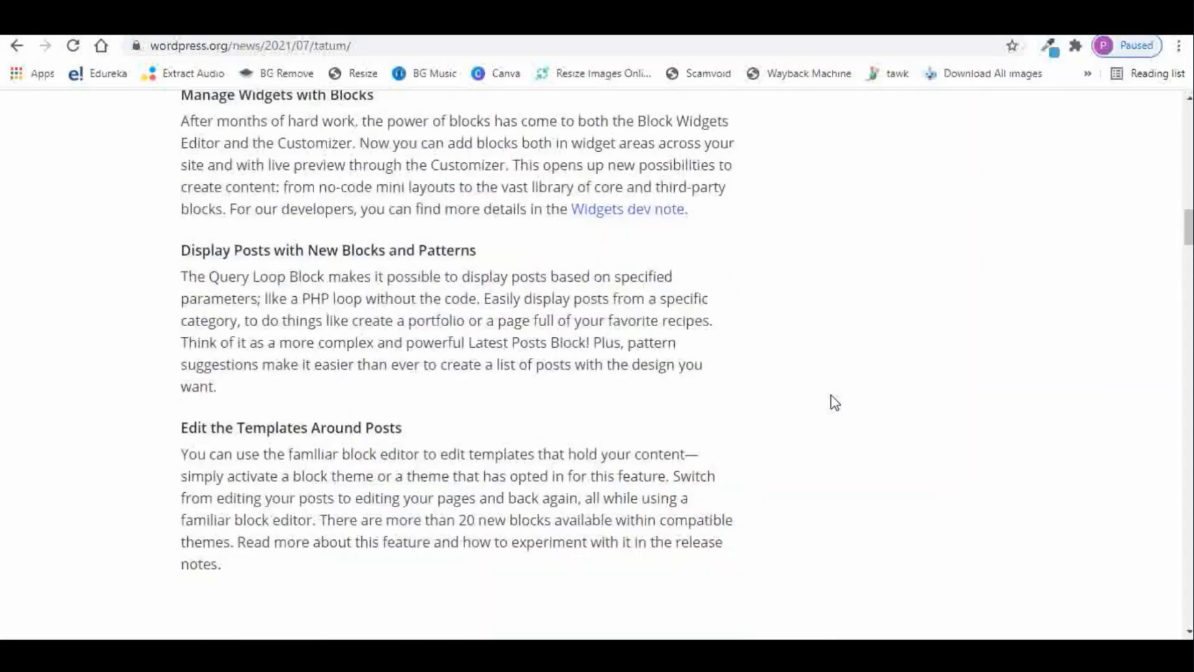
scroll(831, 395, "up", 4)
scroll(831, 394, "up", 4)
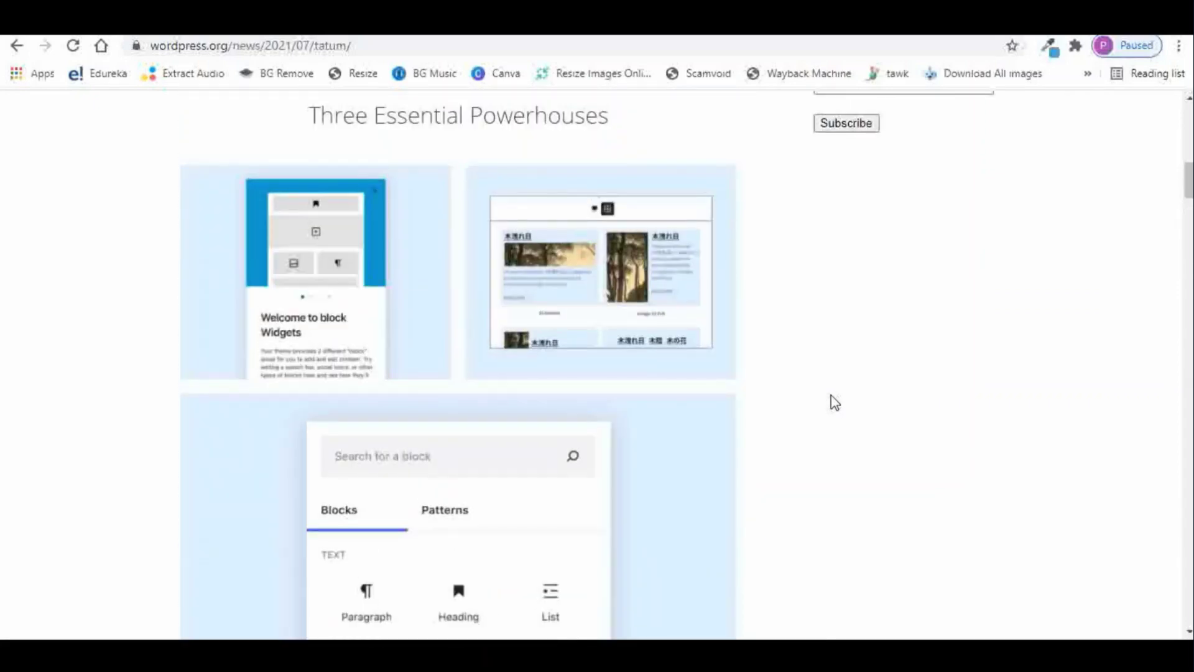
scroll(831, 394, "up", 5)
scroll(653, 373, "up", 1)
scroll(564, 314, "up", 2)
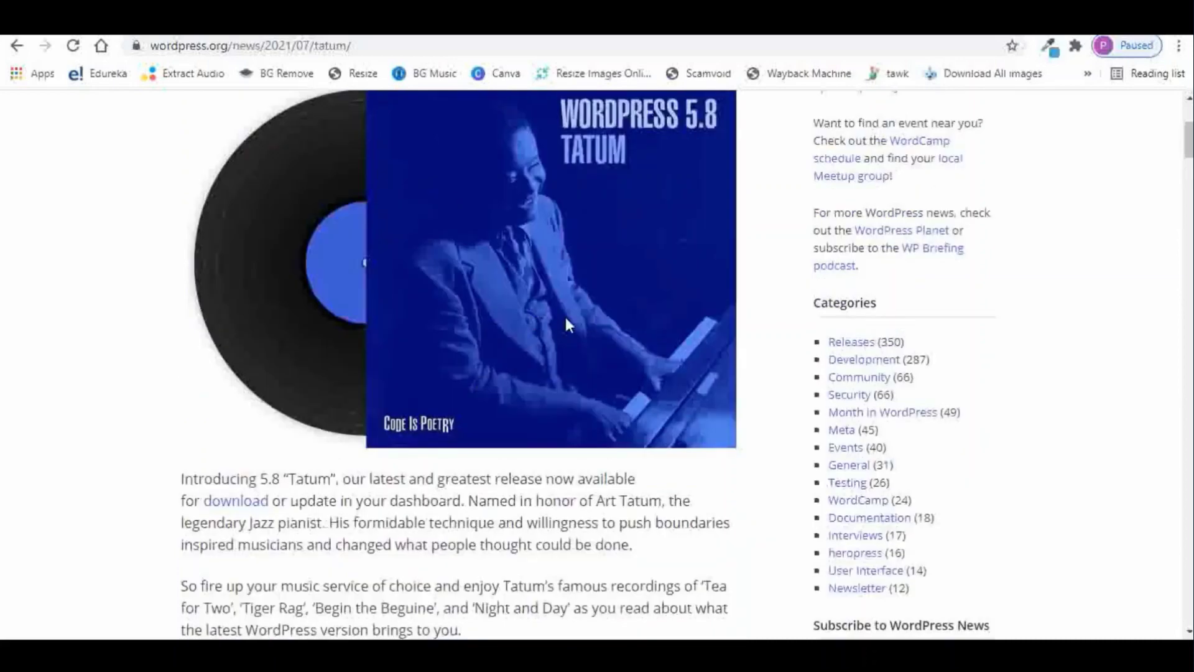
scroll(564, 315, "up", 3)
scroll(581, 308, "up", 2)
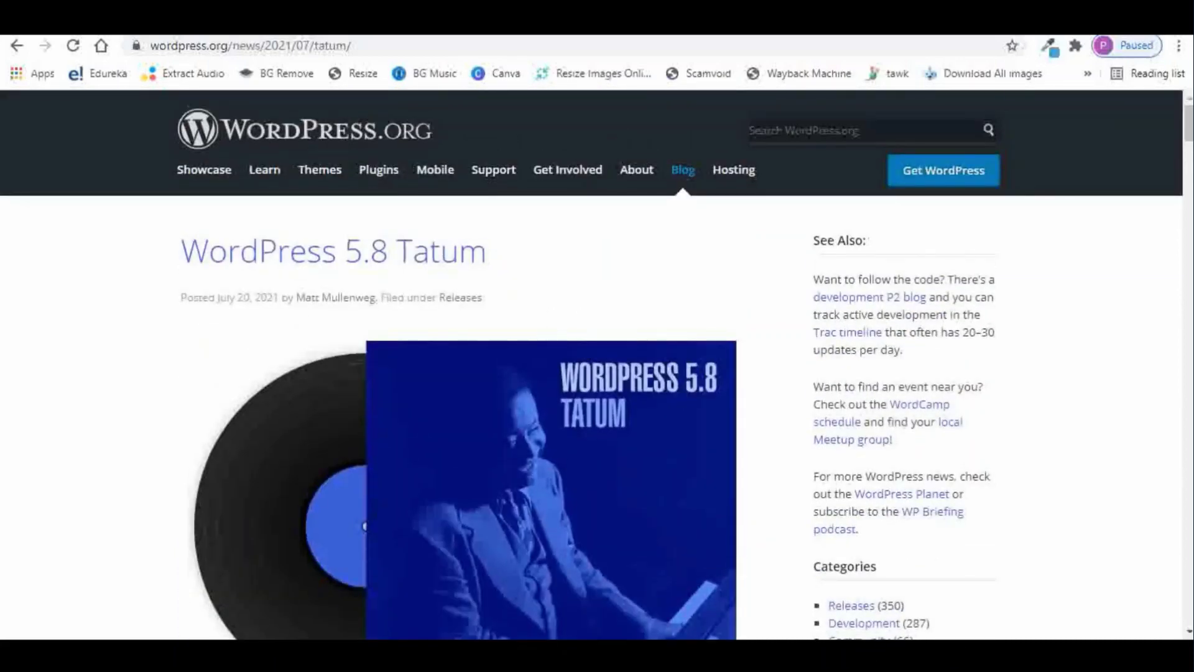
Go from the site's admin dashboard to Appearance > Widgets to view the block widget editor.
left_click(391, 19)
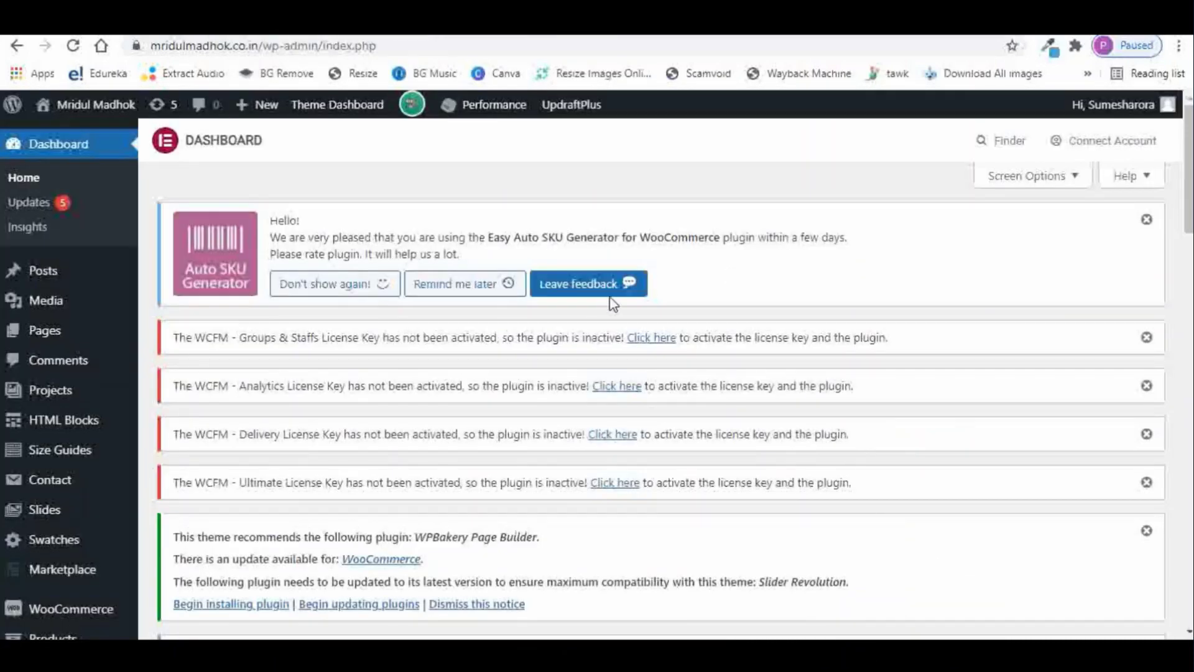
scroll(748, 270, "down", 3)
scroll(747, 271, "down", 2)
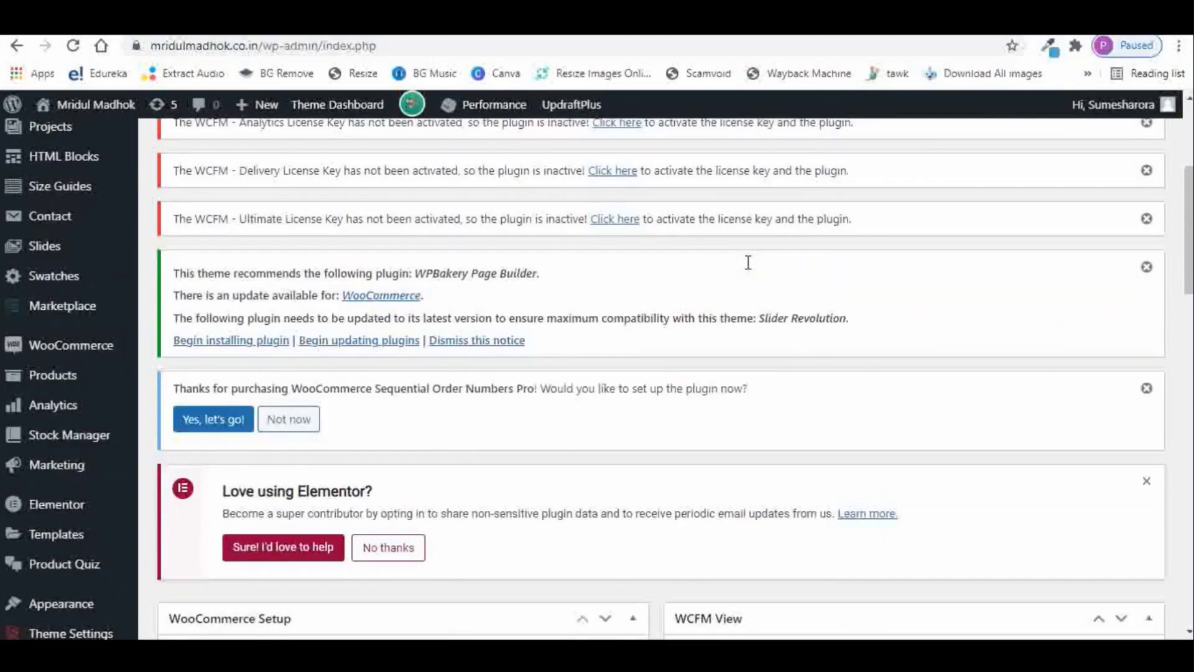
scroll(56, 327, "down", 1)
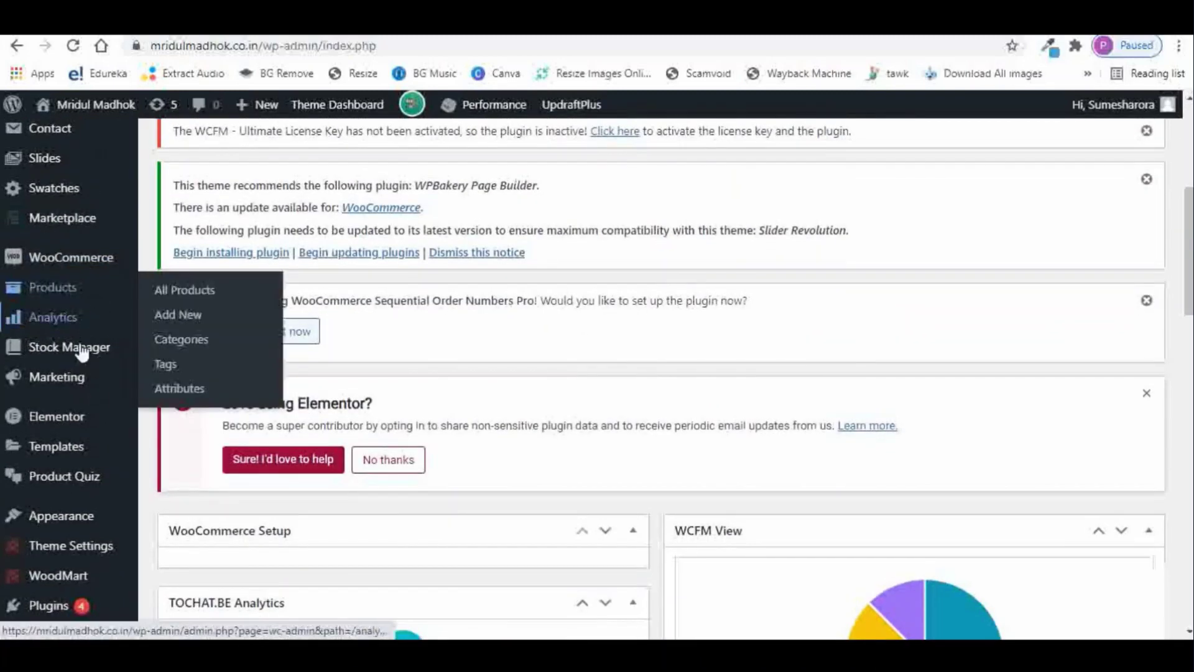
scroll(75, 373, "down", 1)
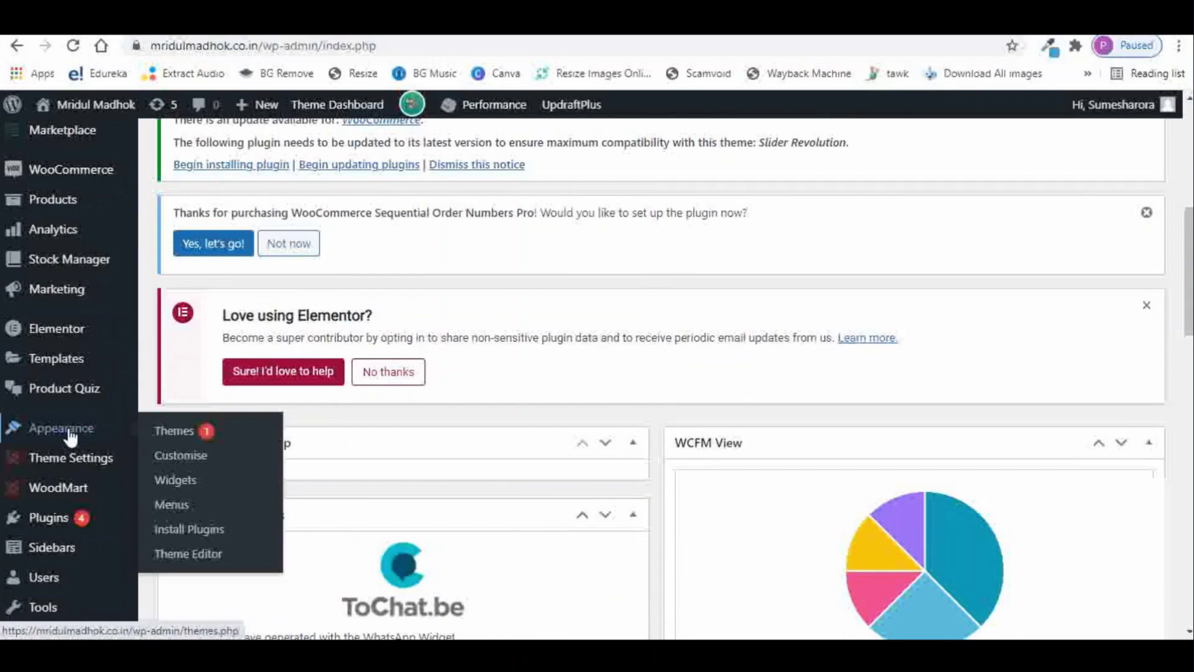
left_click(175, 480)
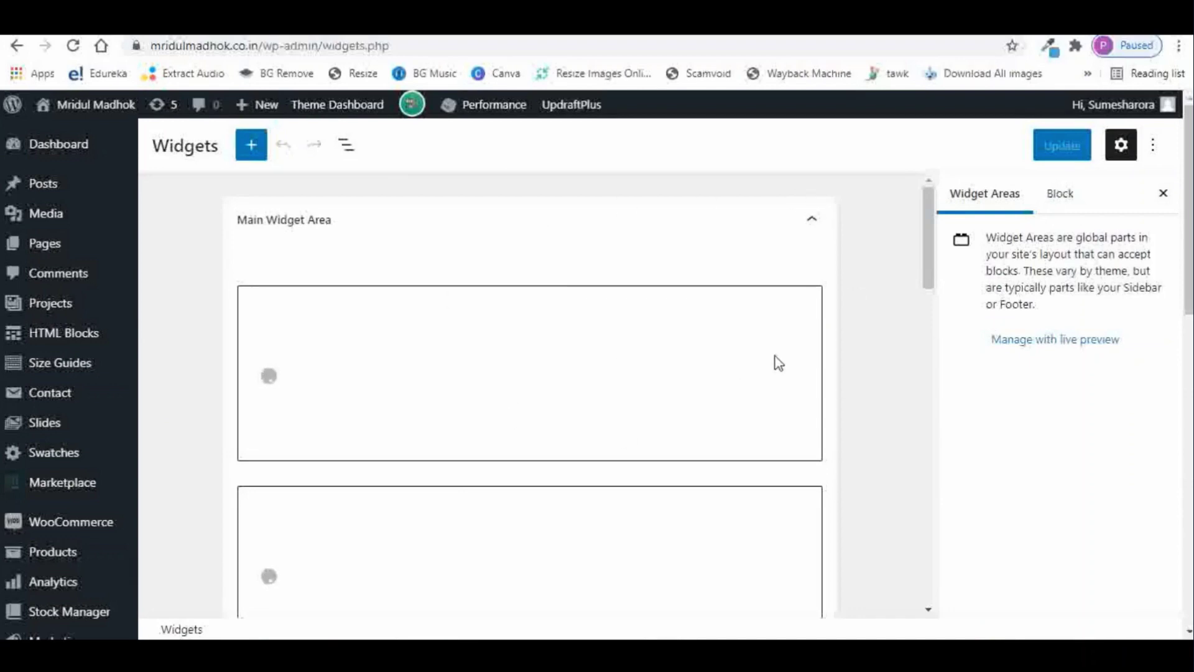
scroll(858, 307, "down", 4)
scroll(857, 307, "down", 3)
scroll(857, 307, "up", 5)
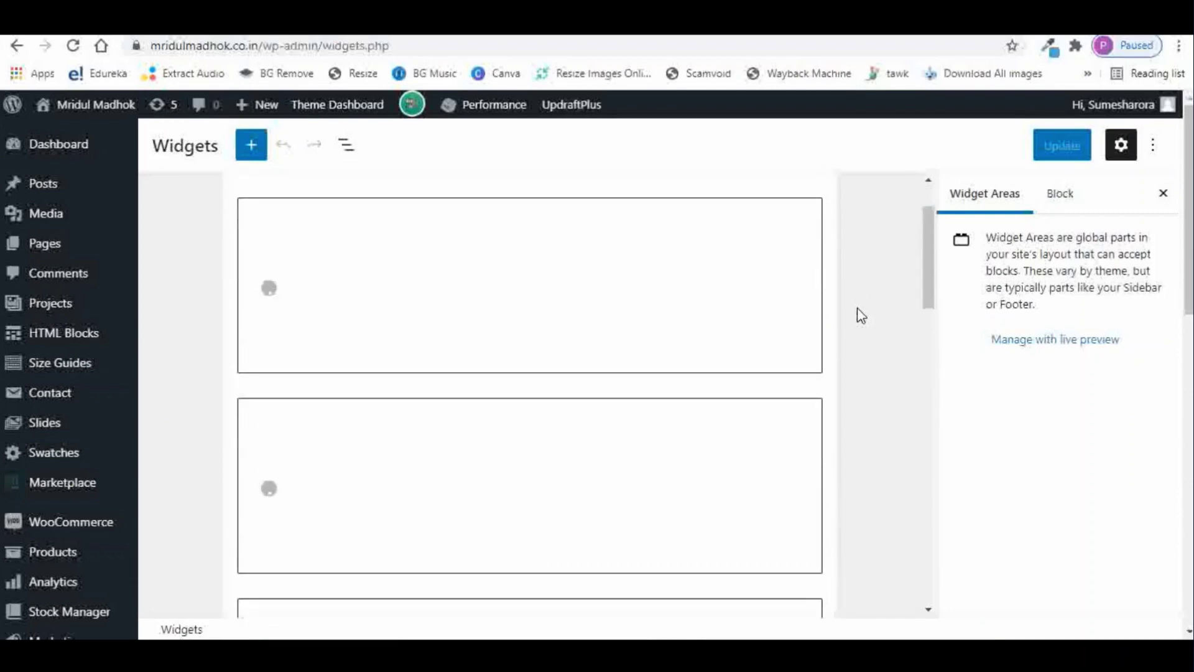
scroll(858, 307, "up", 2)
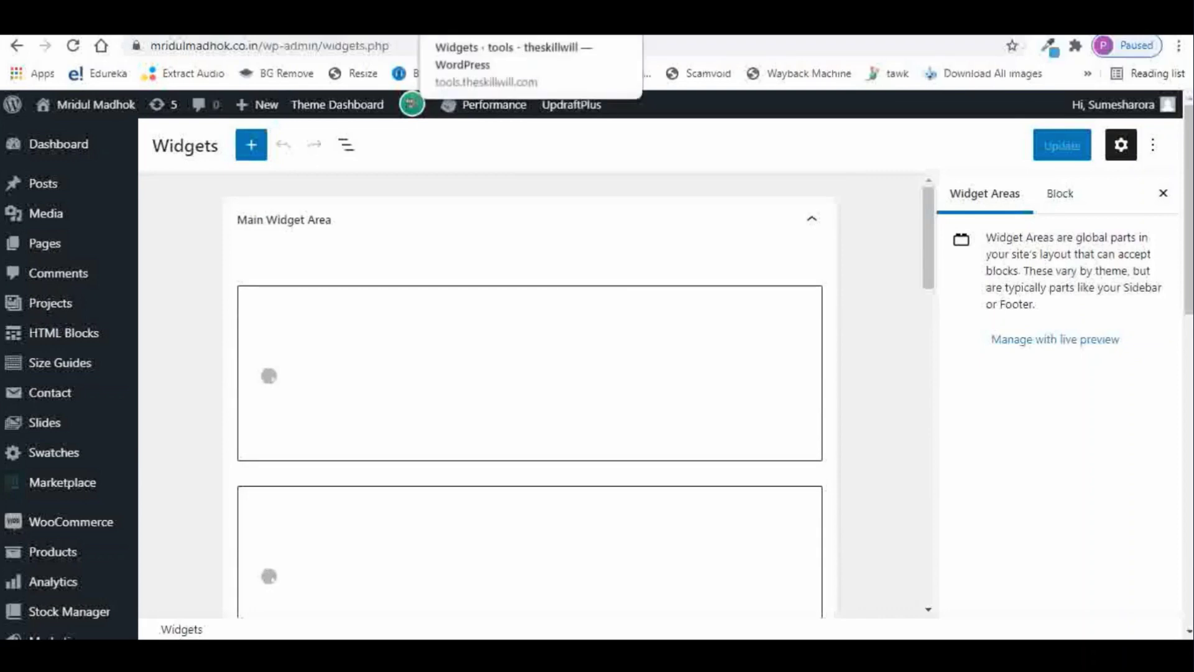
left_click(504, 19)
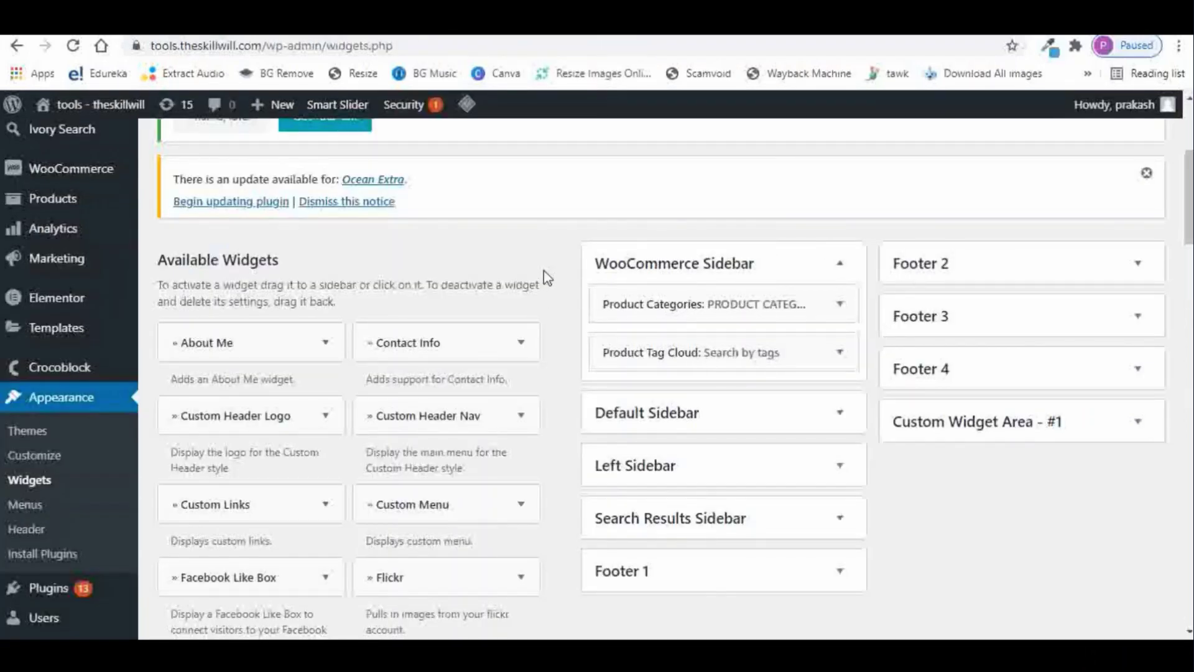
scroll(348, 317, "down", 2)
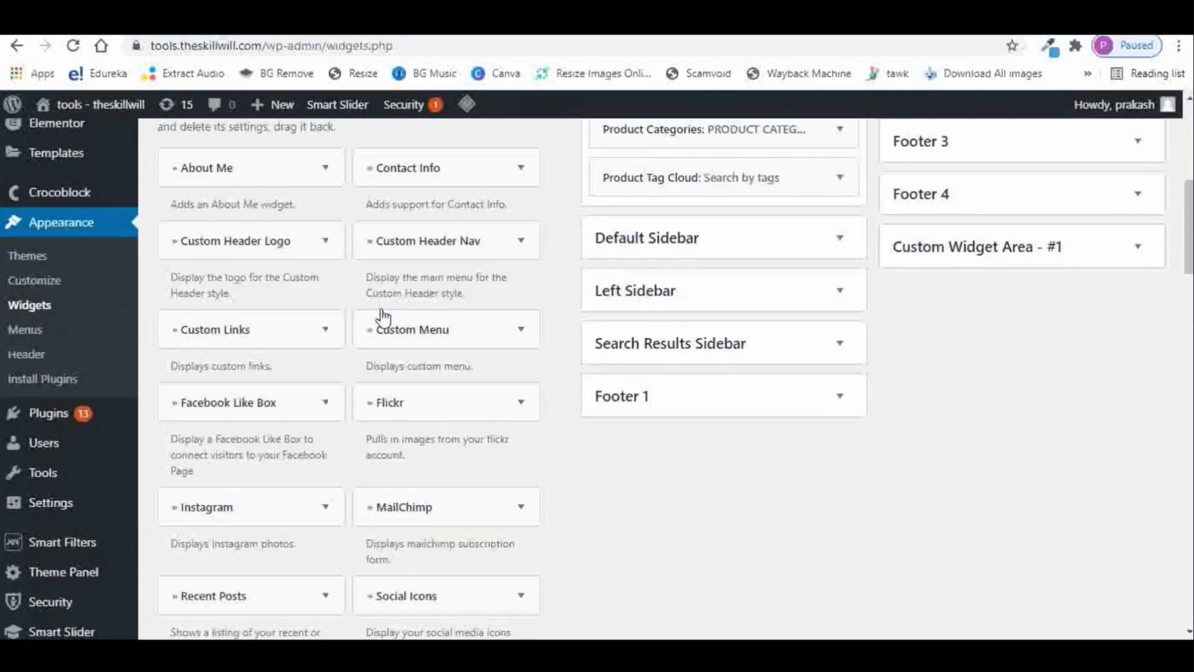
scroll(383, 315, "down", 2)
scroll(659, 311, "up", 2)
scroll(738, 332, "up", 3)
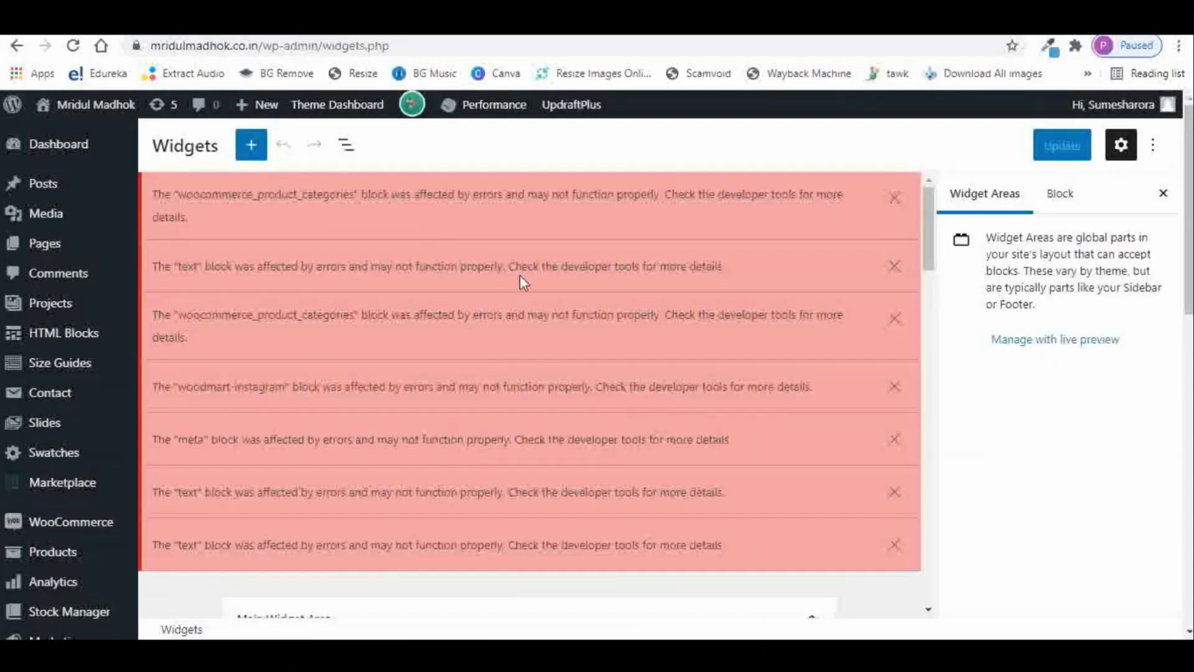
scroll(520, 275, "up", 1)
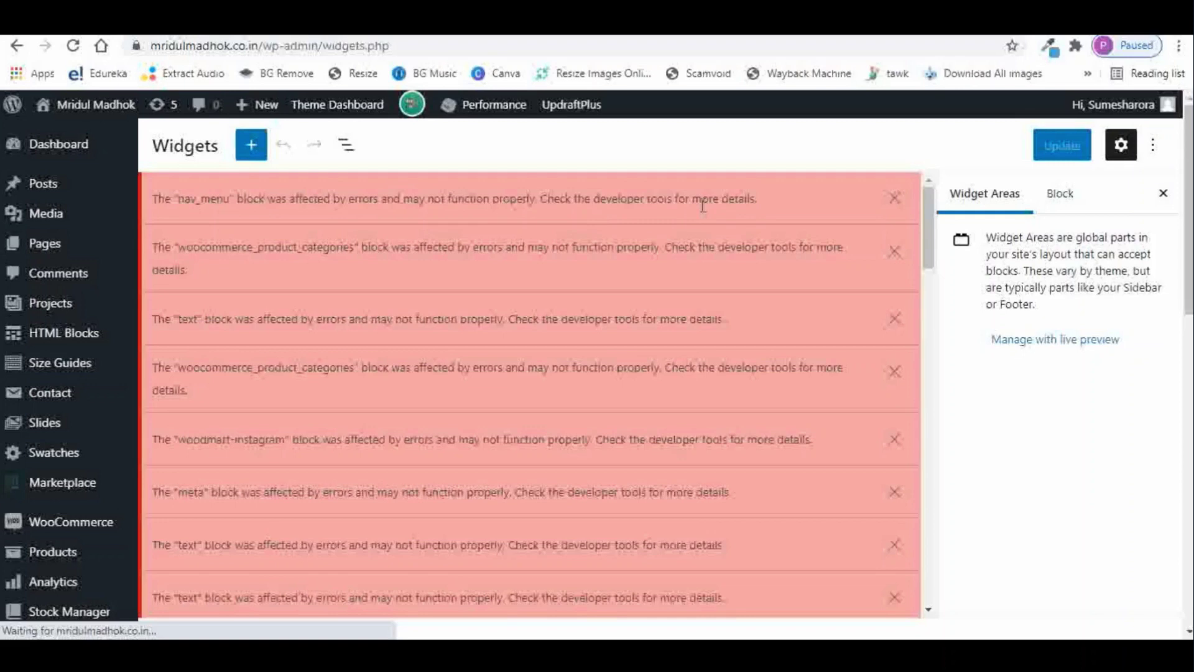
scroll(447, 303, "down", 2)
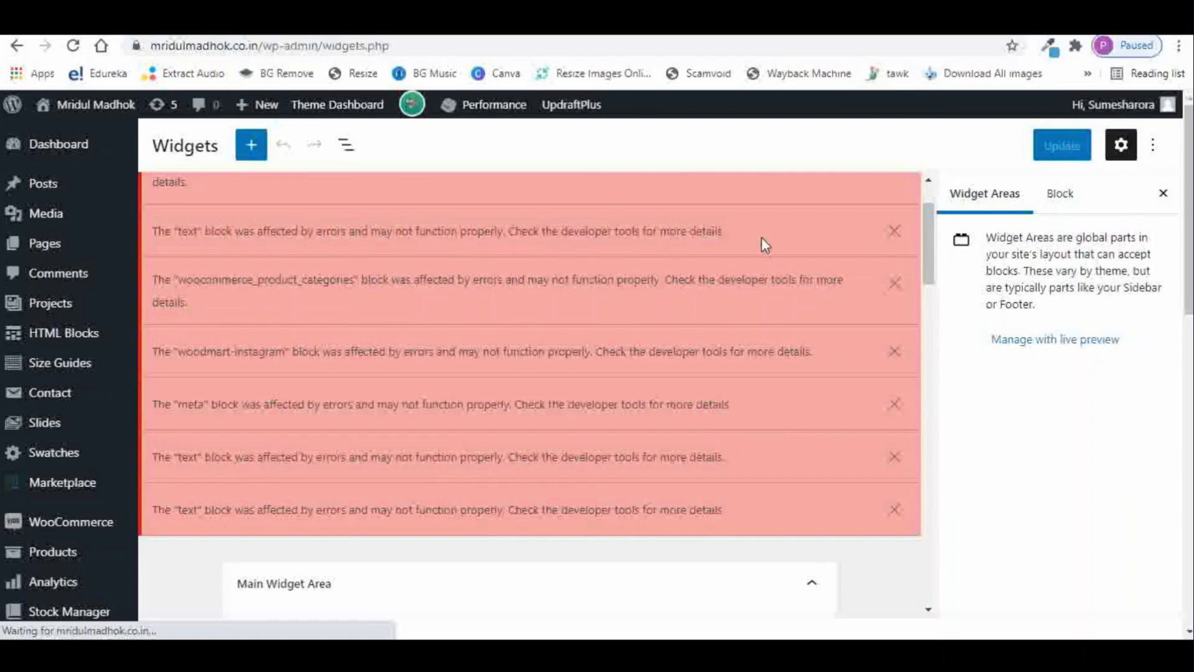
scroll(761, 237, "down", 5)
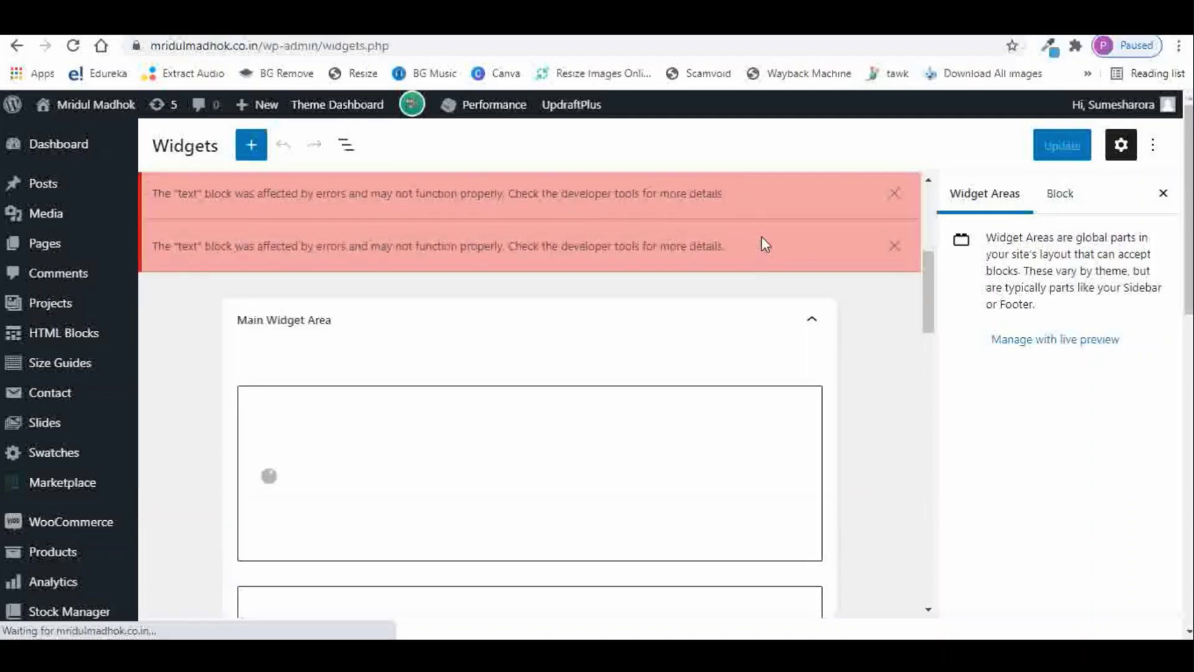
scroll(762, 238, "up", 3)
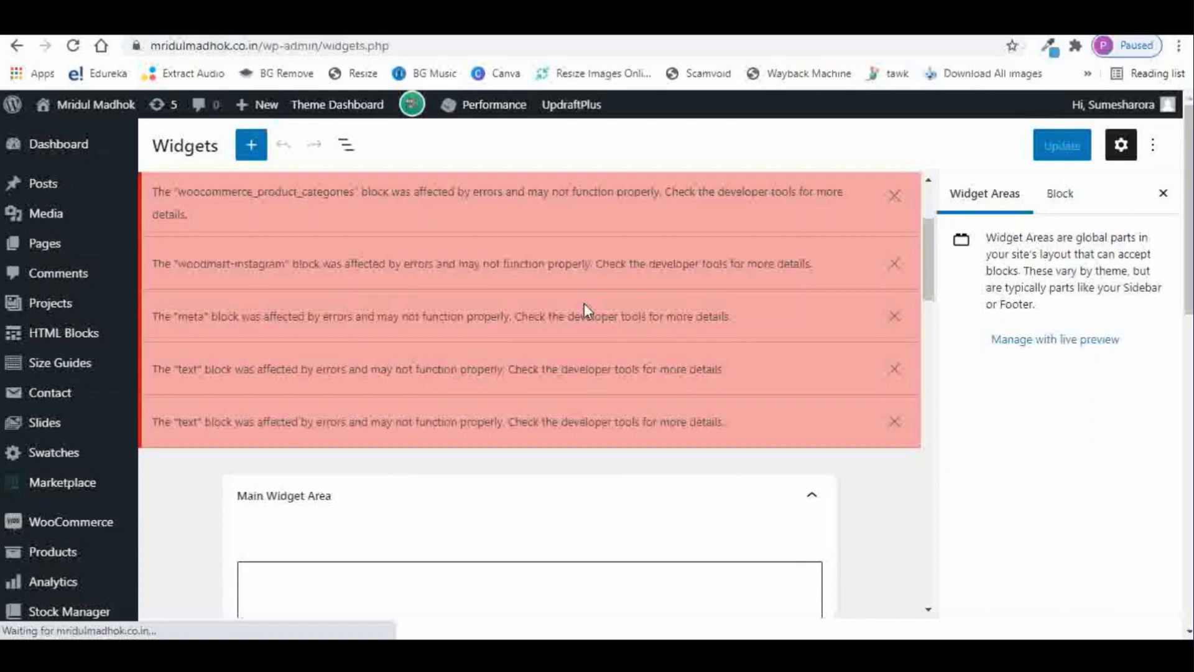
scroll(584, 304, "up", 3)
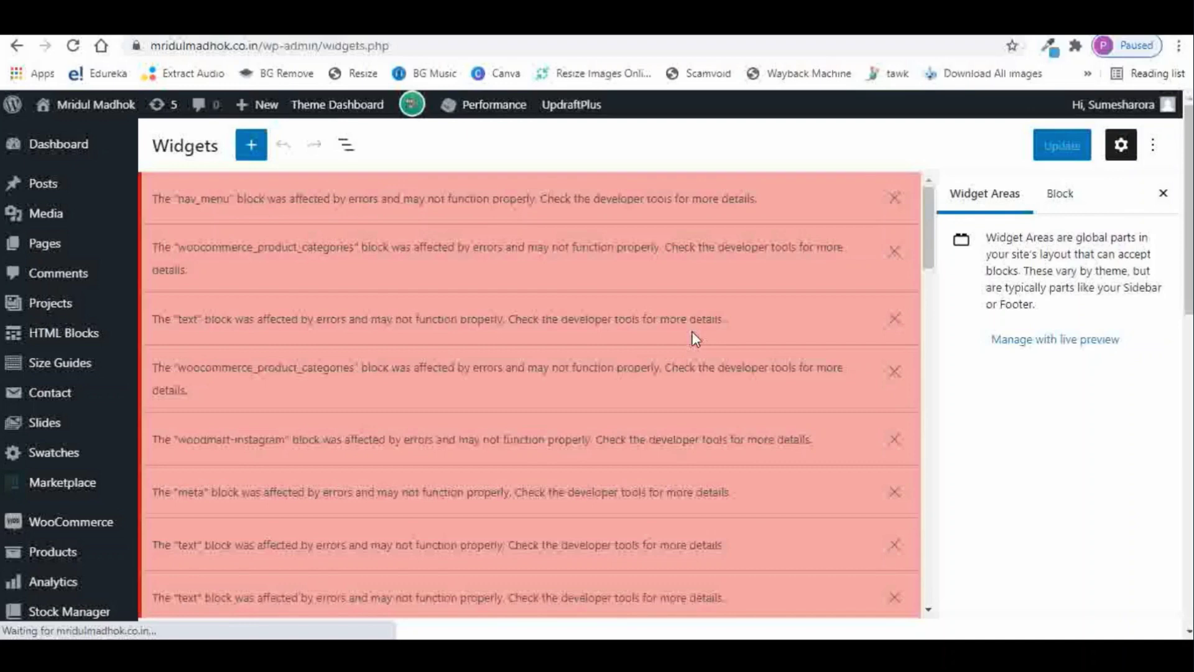
Compare with the other site's classic widgets screen, then return to the block widgets screen.
key("ctrl+Tab")
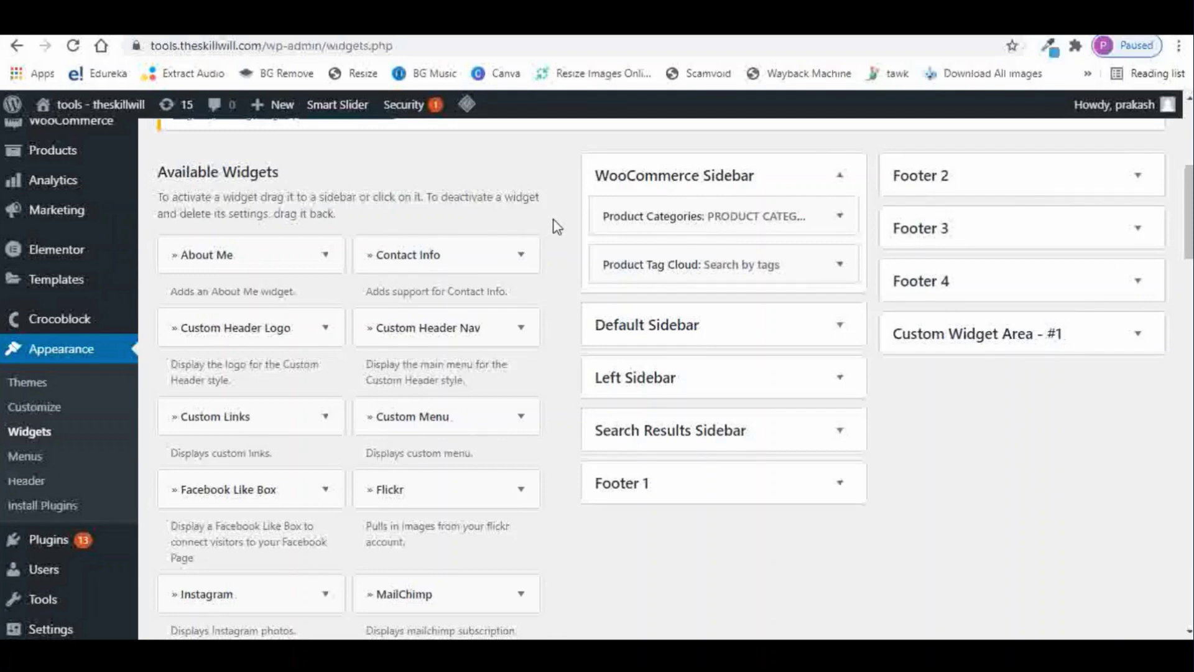
key("ctrl+Tab")
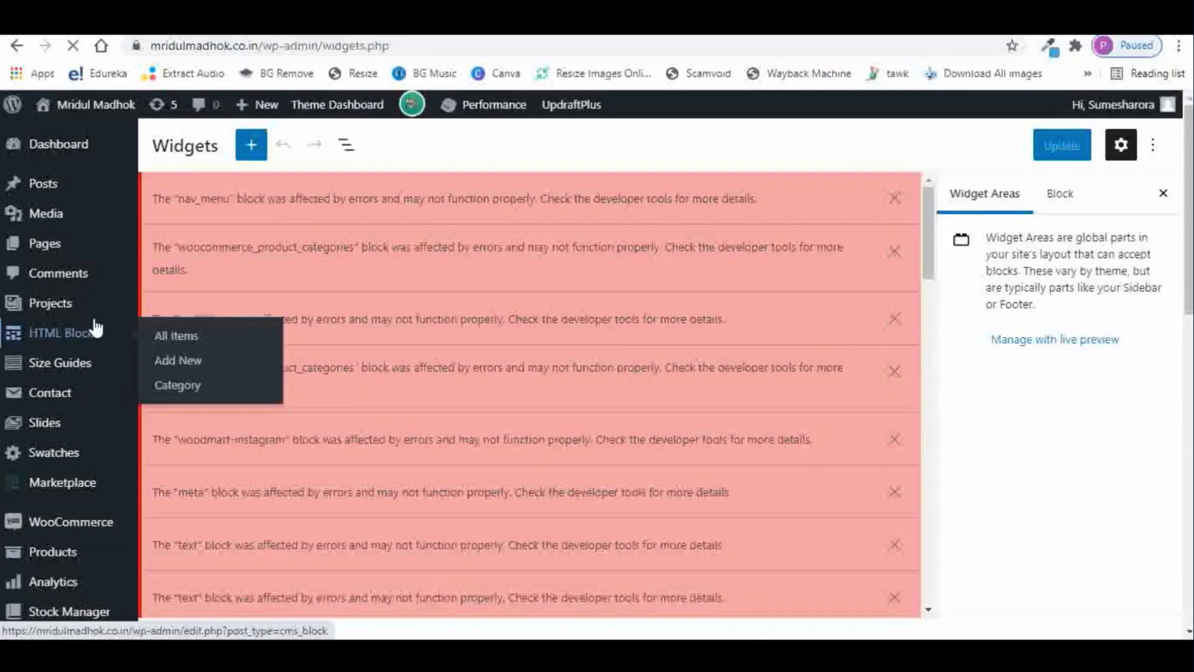
scroll(95, 326, "down", 3)
scroll(93, 346, "down", 2)
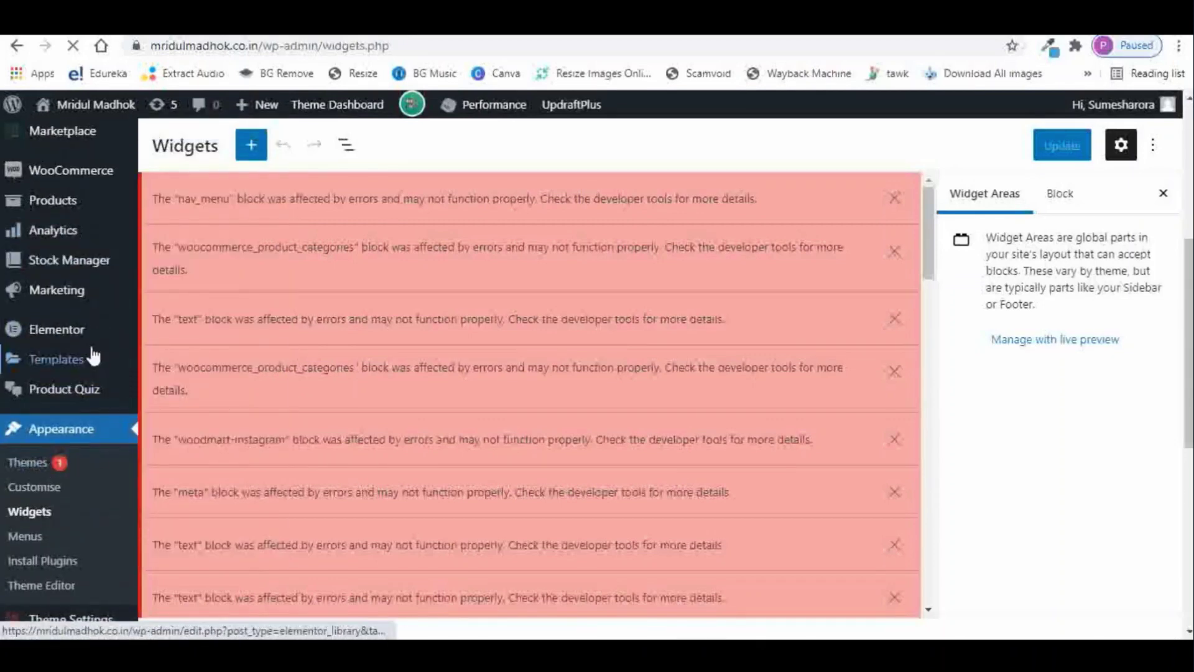
scroll(94, 355, "down", 3)
scroll(56, 373, "down", 3)
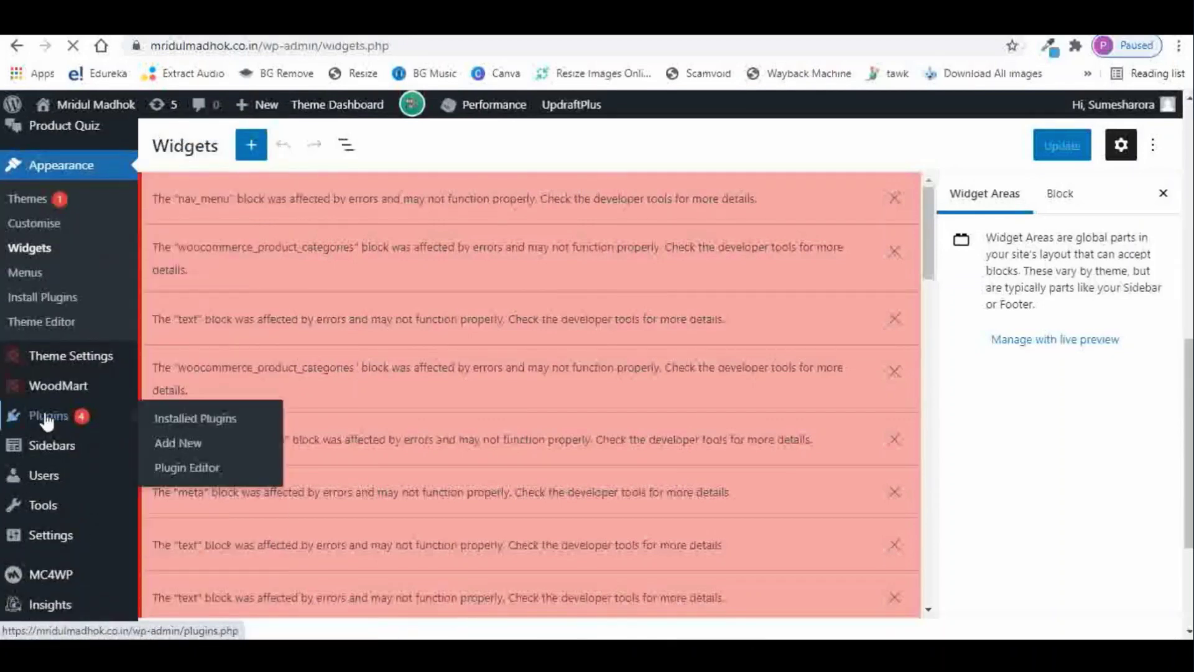
Search the plugin directory for "classic widgets" from the Add Plugins page.
left_click(177, 442)
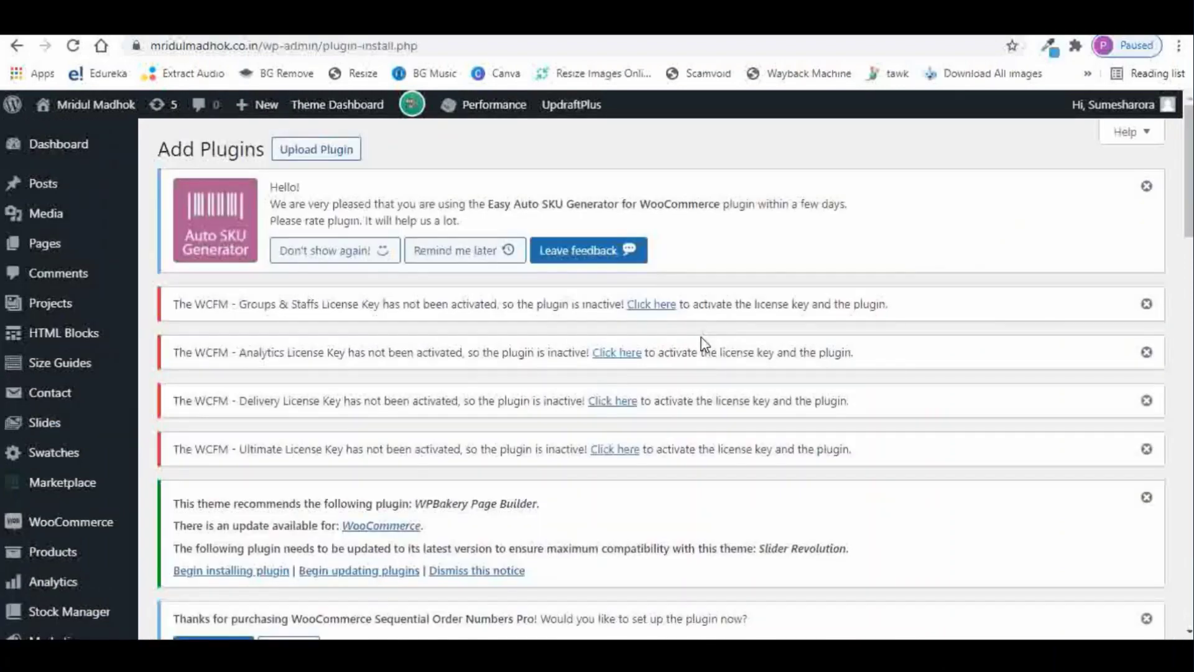
scroll(703, 344, "down", 5)
scroll(703, 344, "down", 3)
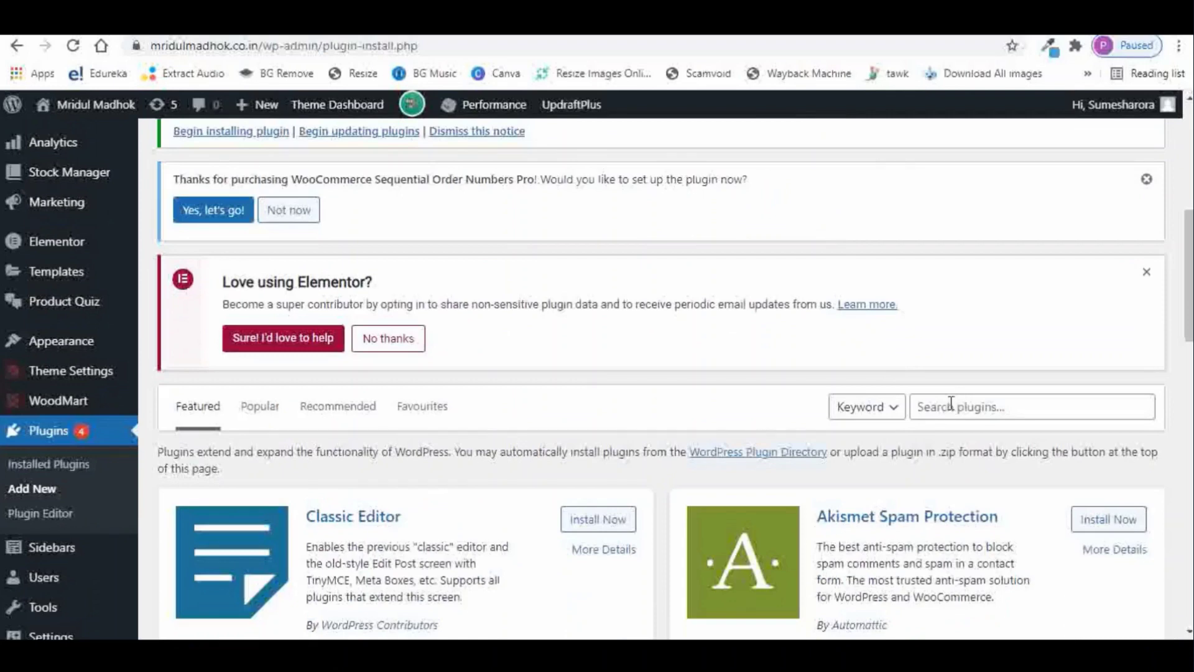
left_click(950, 403)
type("class")
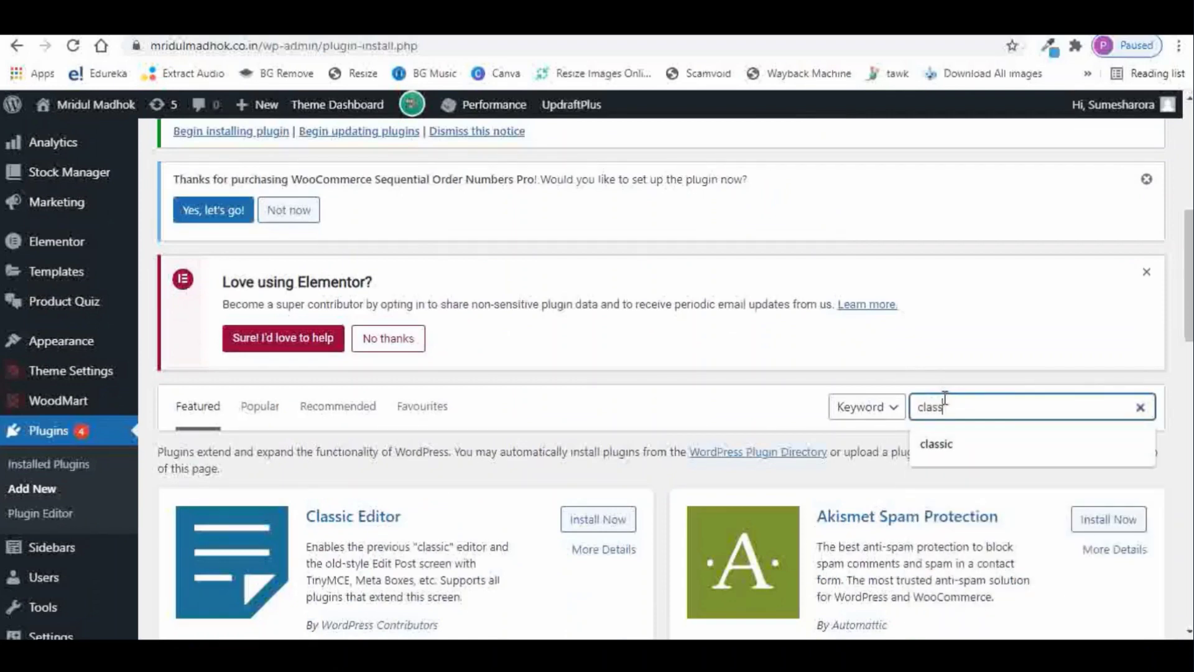
type("ic wid")
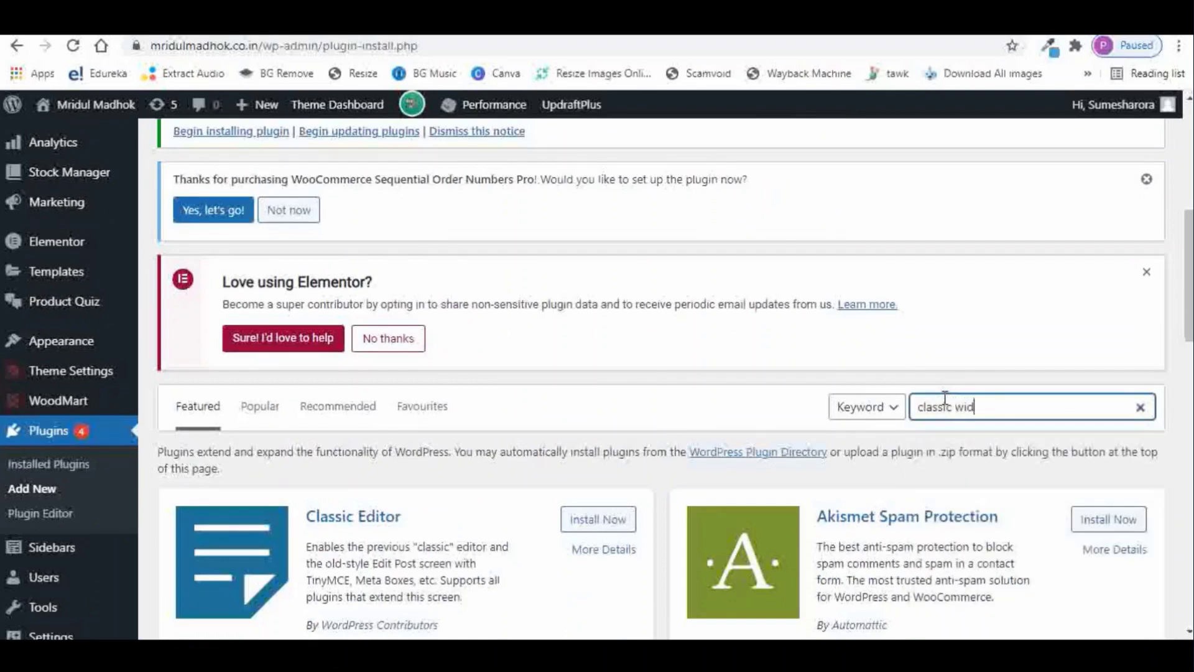
type("gets")
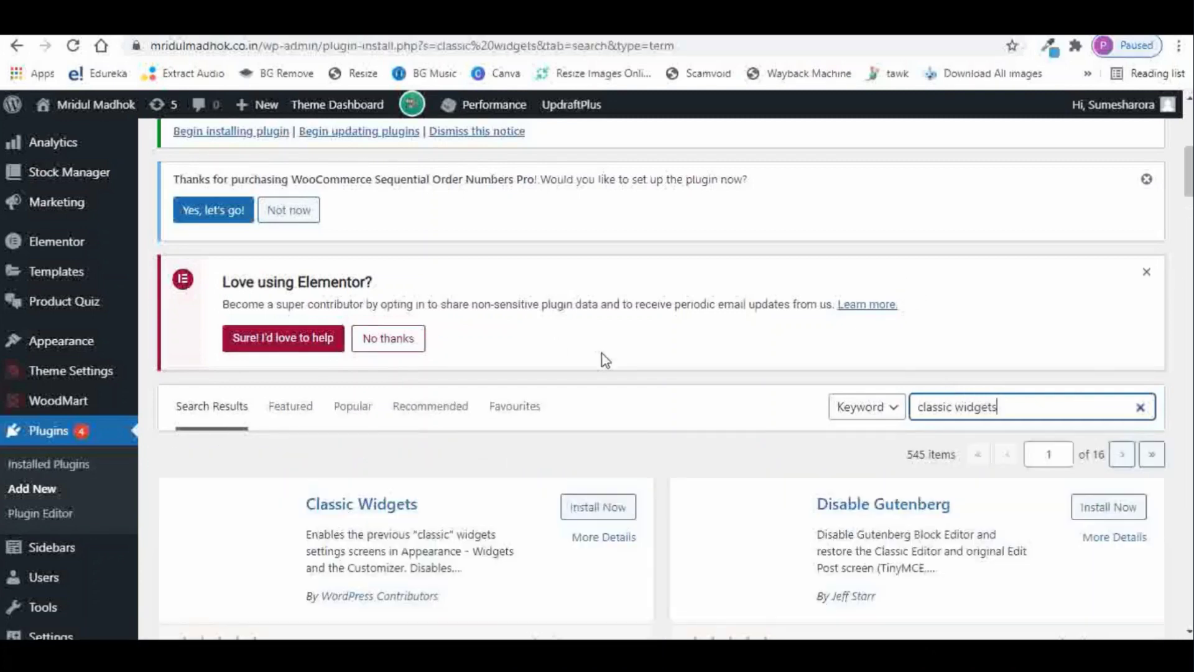
scroll(603, 359, "down", 3)
scroll(603, 359, "down", 3)
scroll(466, 327, "down", 3)
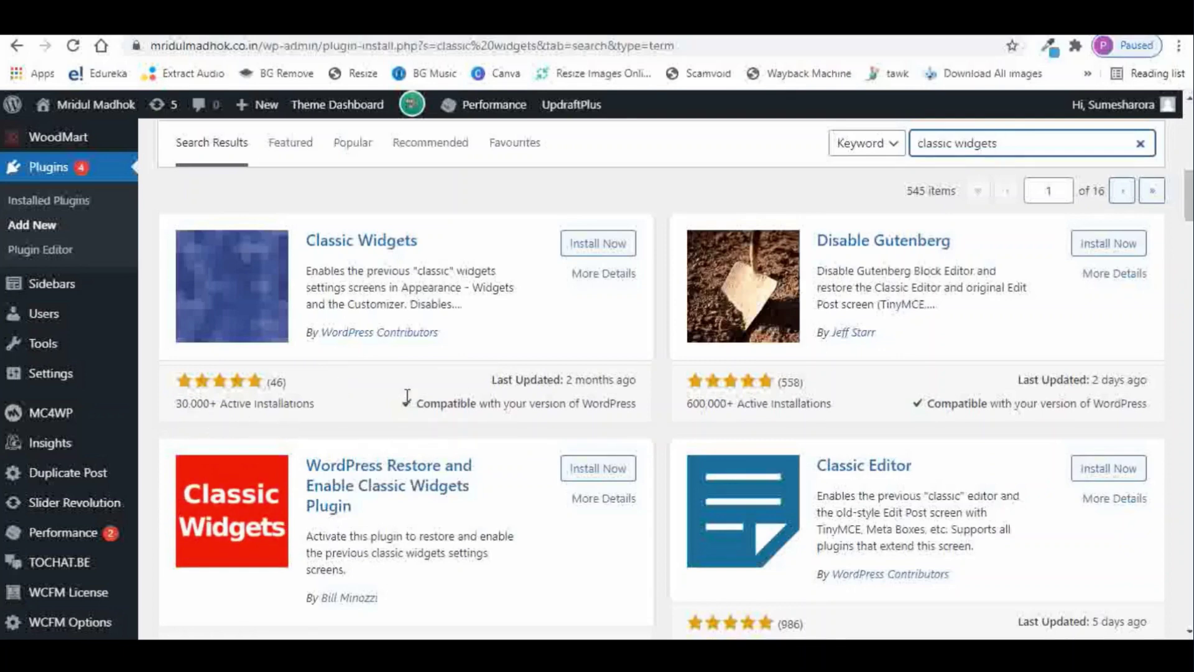
Install the Classic Widgets plugin, then activate it.
left_click(599, 243)
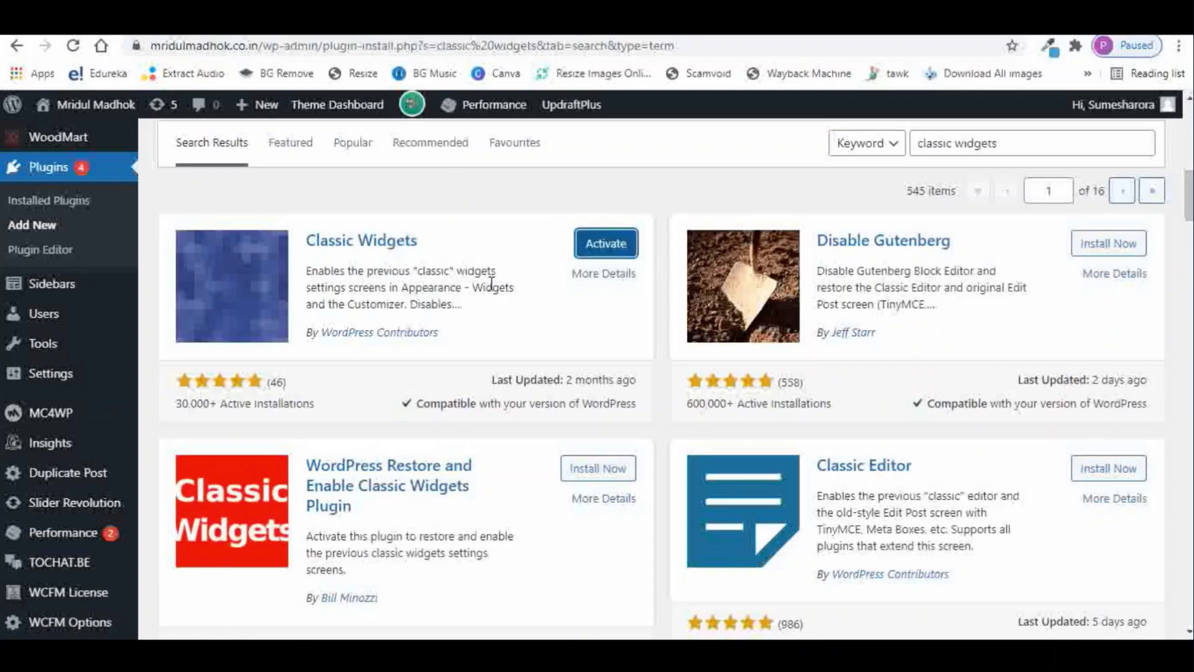
left_click(606, 242)
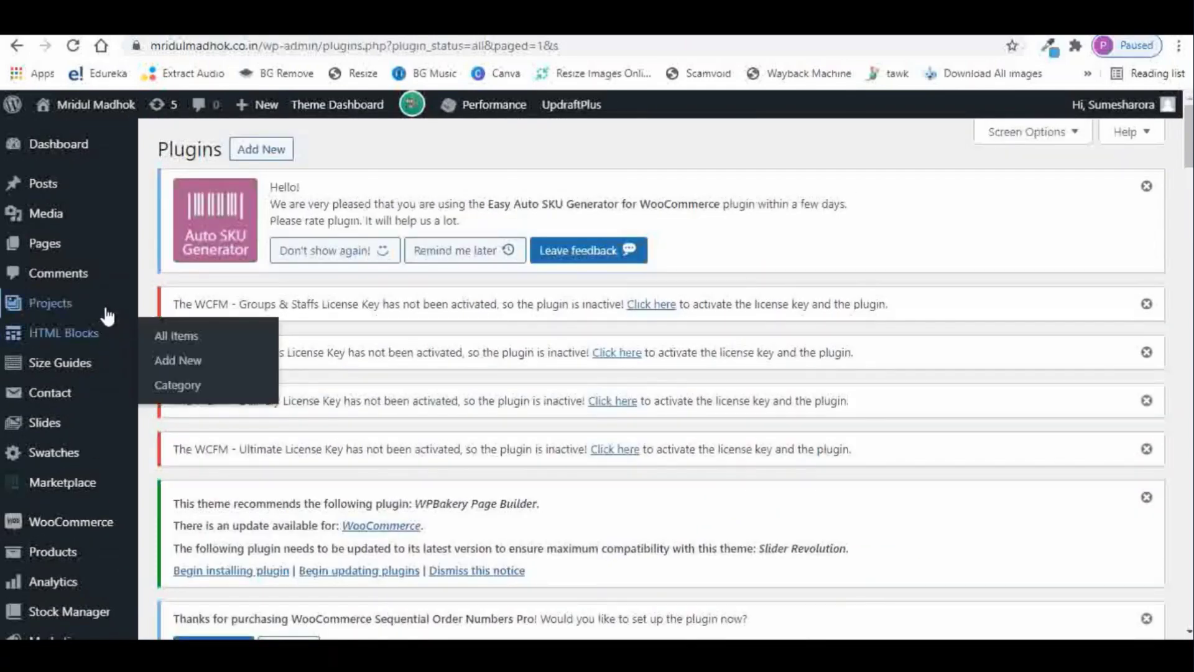
scroll(127, 333, "down", 5)
scroll(108, 311, "down", 1)
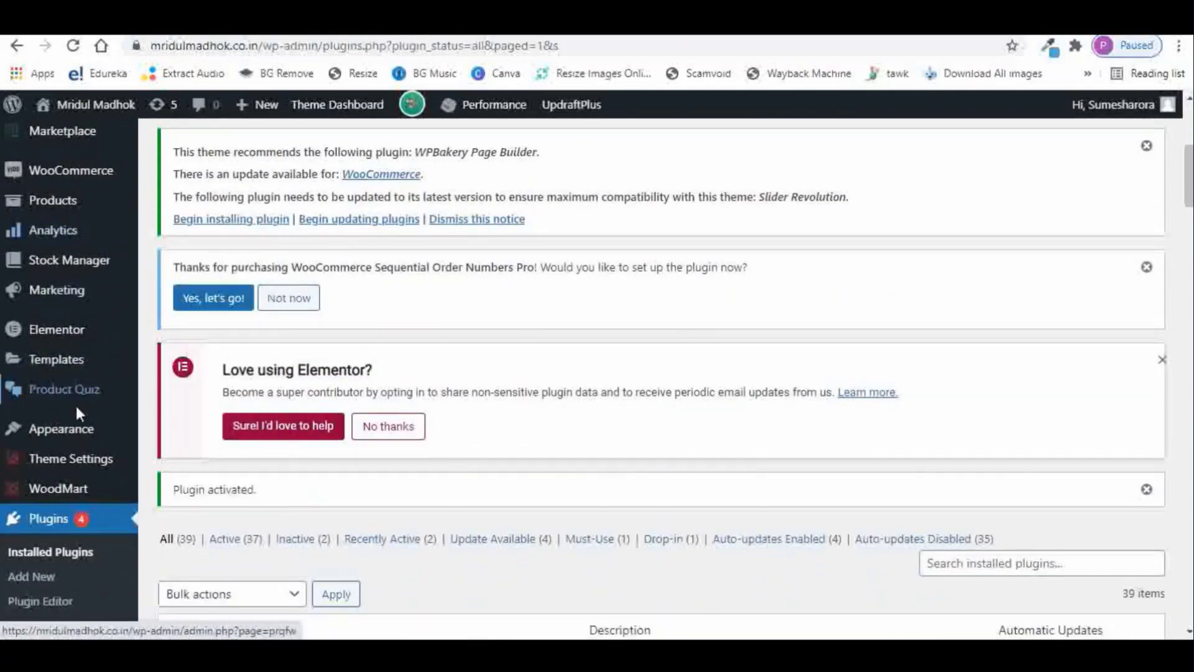
Open Appearance > Widgets to see the restored classic layout with Main Widget Area.
mouse_move(60, 429)
left_click(175, 481)
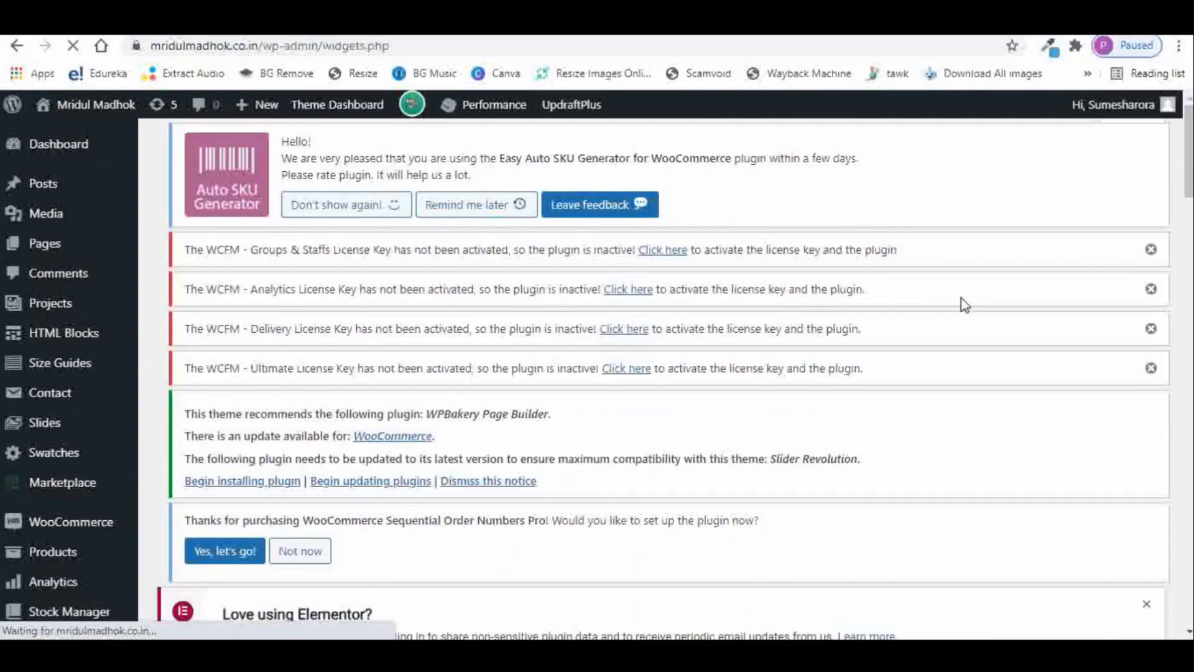
scroll(965, 289, "down", 3)
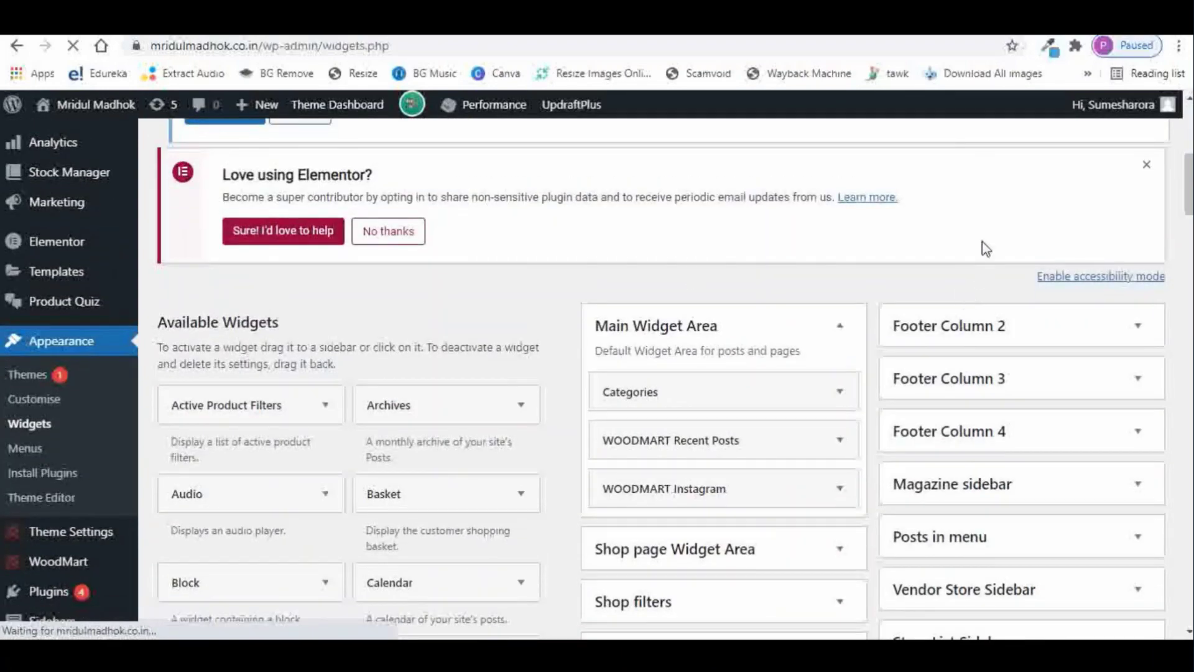
scroll(914, 271, "down", 2)
scroll(858, 264, "down", 1)
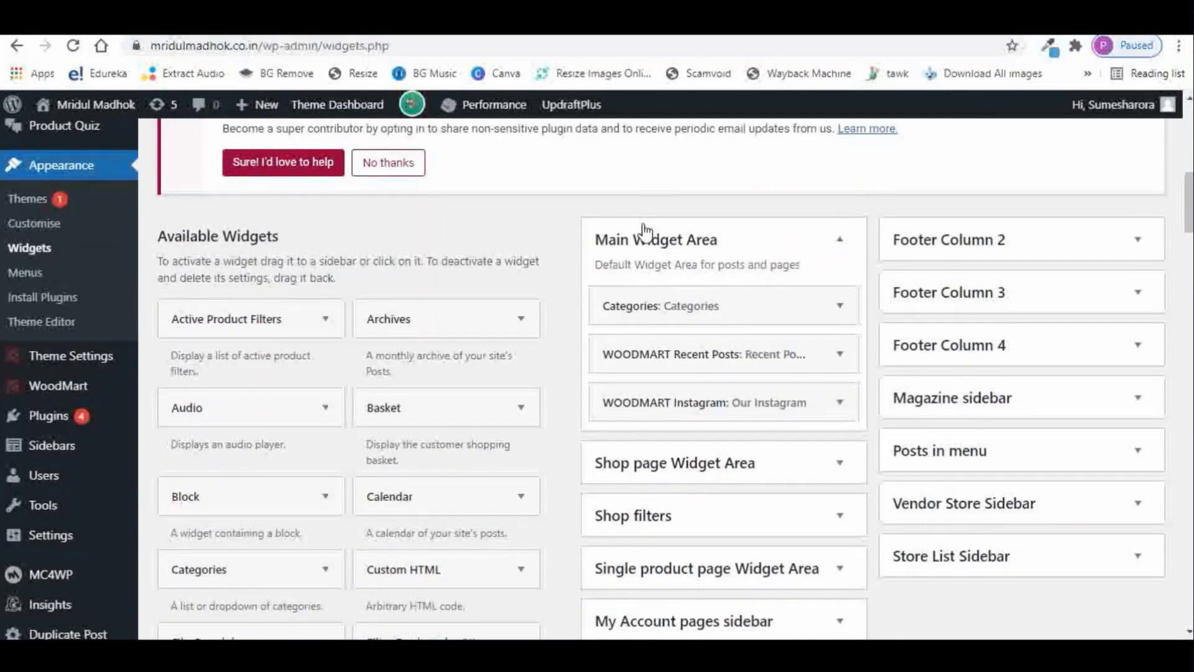
scroll(944, 455, "down", 4)
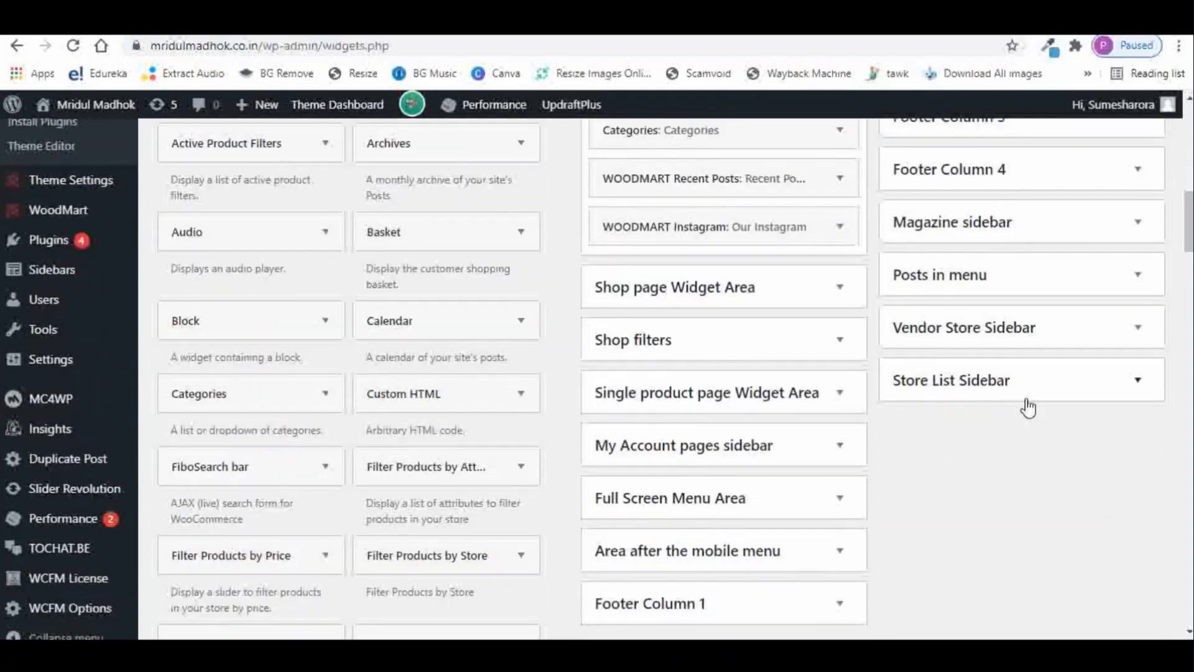
scroll(1028, 406, "up", 5)
scroll(1028, 406, "up", 5)
scroll(1028, 406, "up", 3)
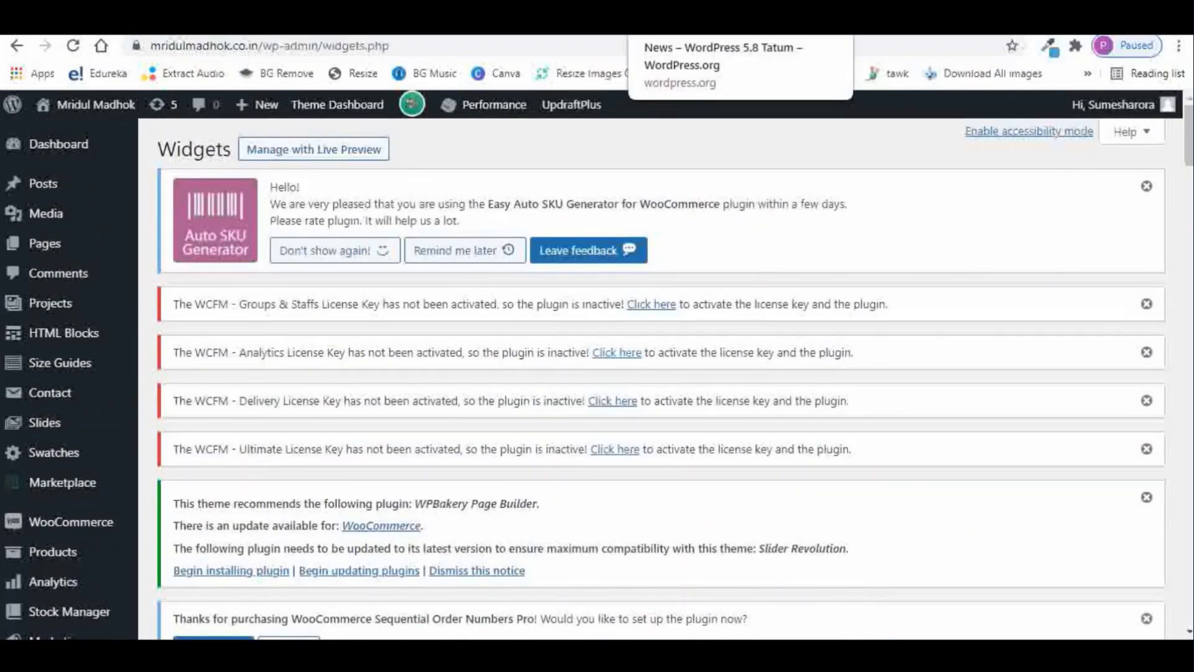
Switch to the WordPress 5.8 Tatum article and read down to its block-based widgets section.
left_click(654, 17)
scroll(675, 279, "down", 3)
scroll(775, 270, "down", 5)
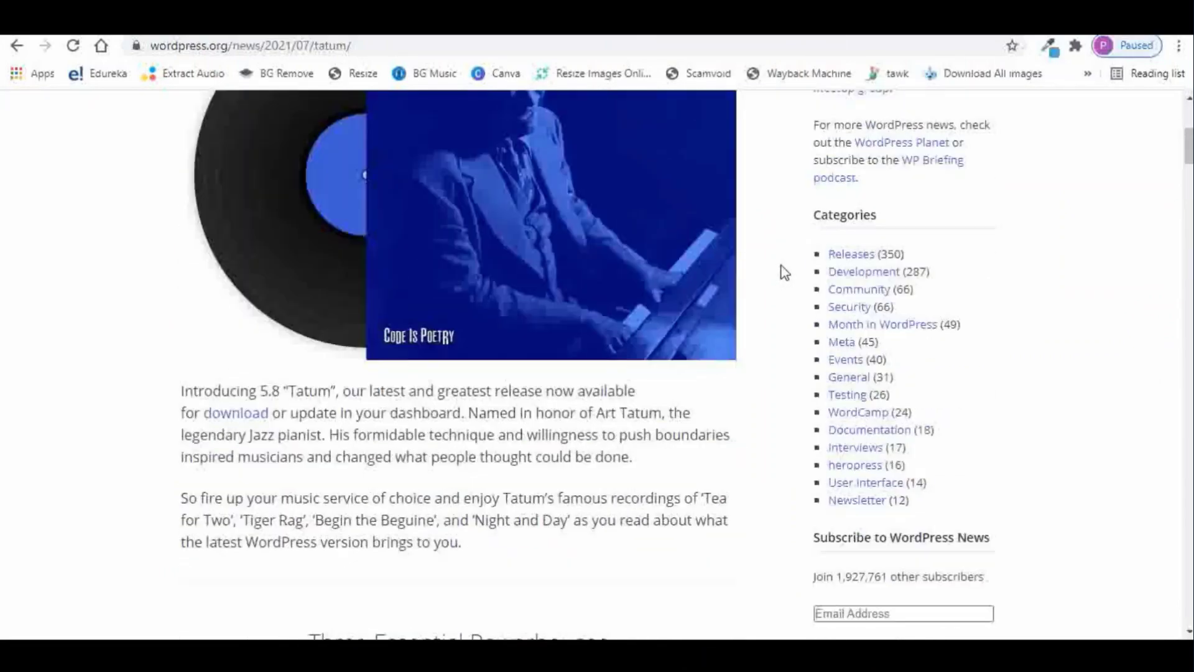
scroll(784, 272, "down", 2)
scroll(784, 271, "down", 2)
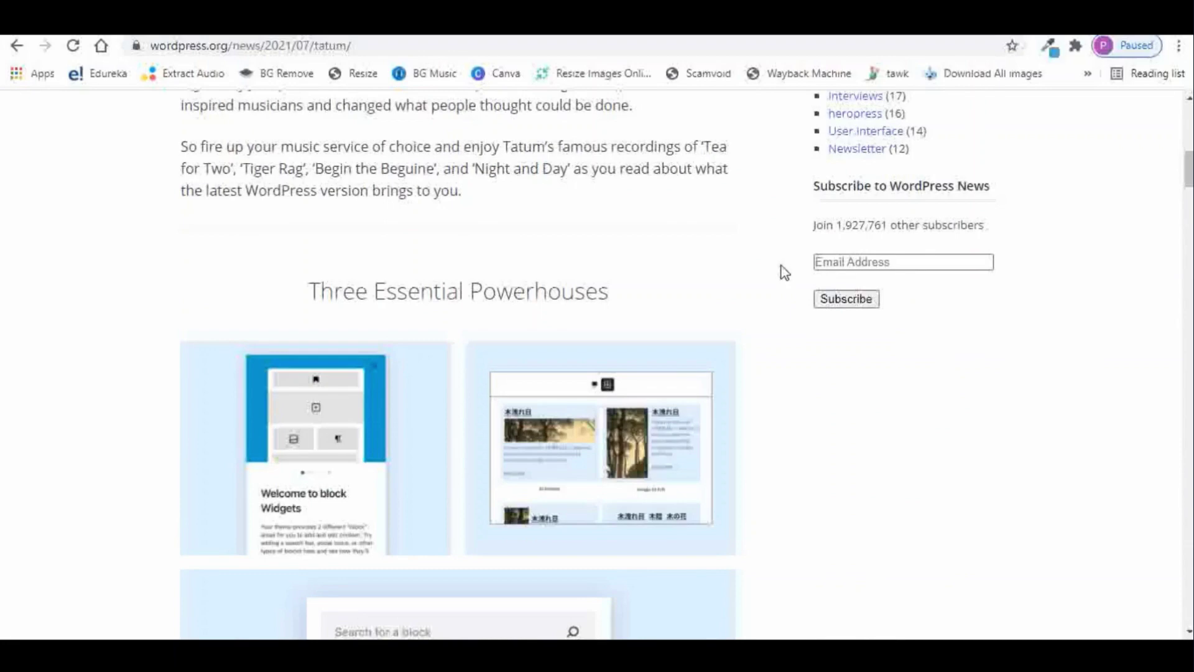
scroll(784, 271, "down", 1)
scroll(784, 271, "down", 1)
scroll(785, 270, "down", 1)
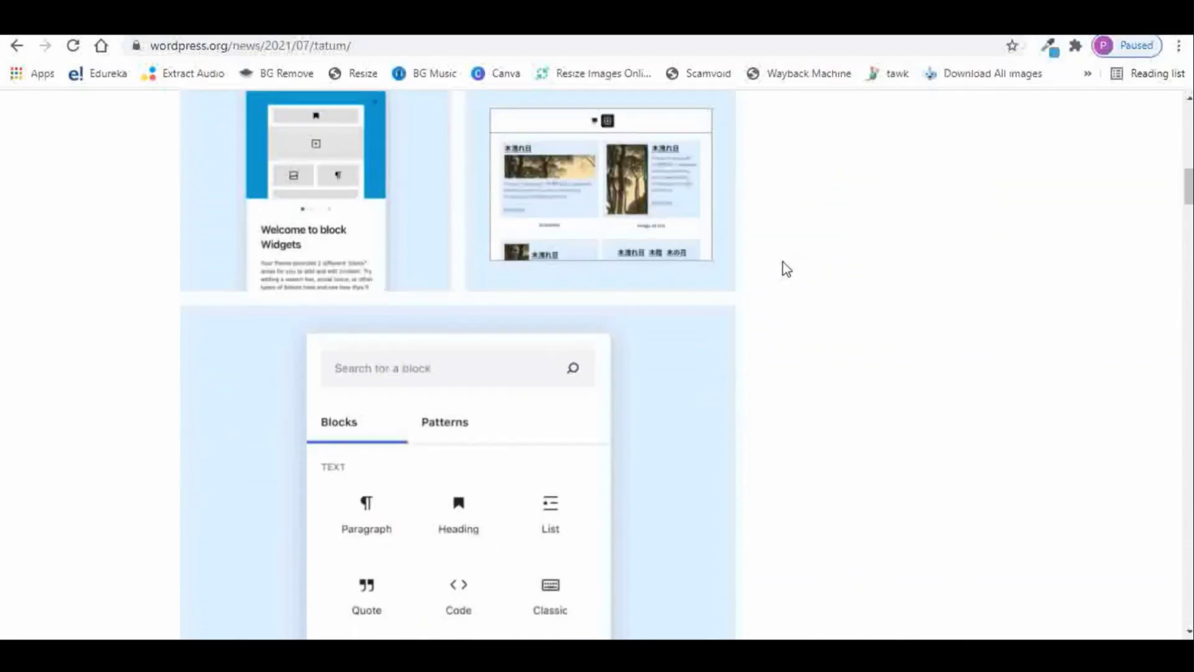
scroll(783, 267, "down", 1)
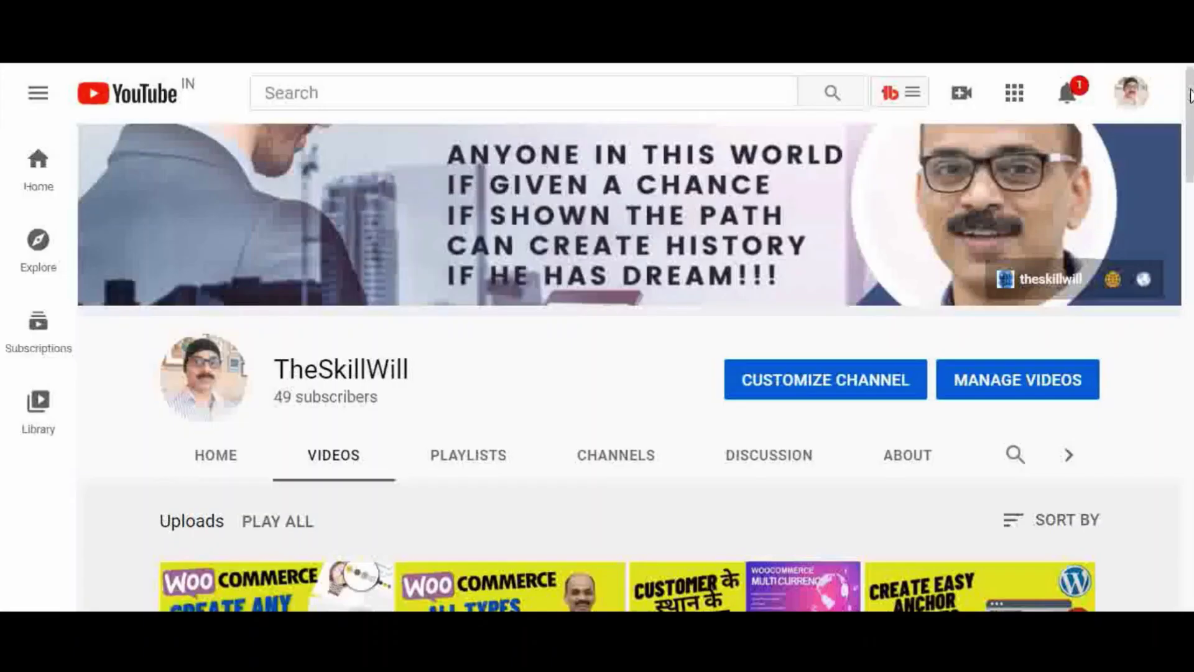
scroll(597, 373, "down", 1)
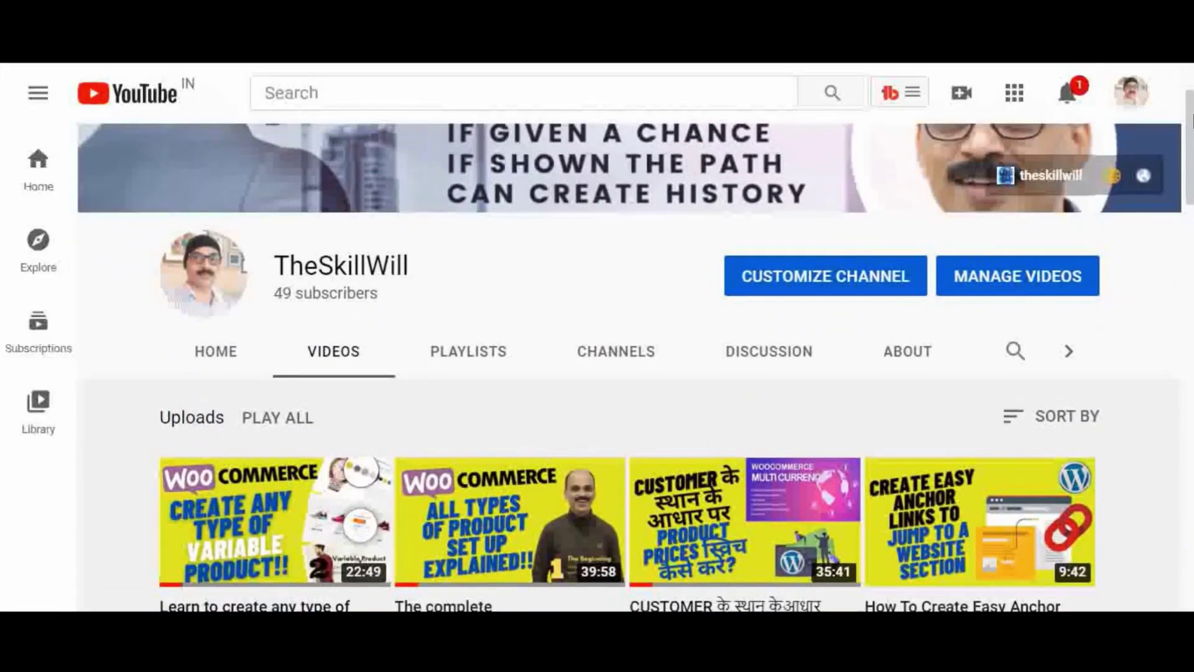
scroll(597, 373, "down", 1)
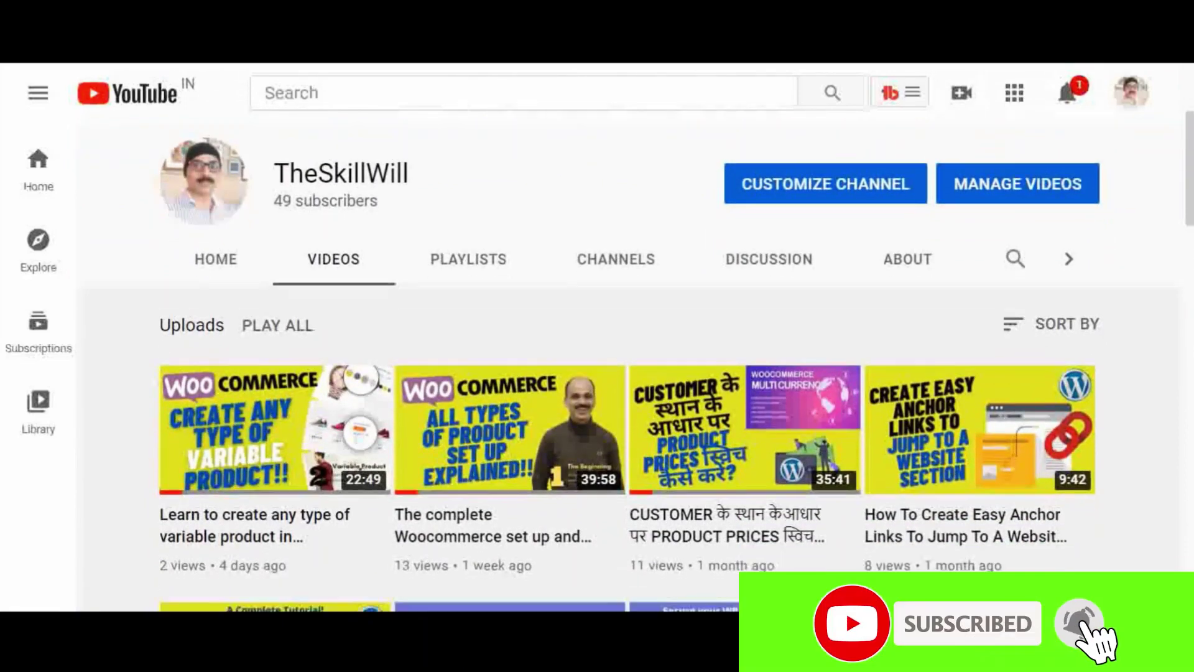
scroll(597, 373, "down", 1)
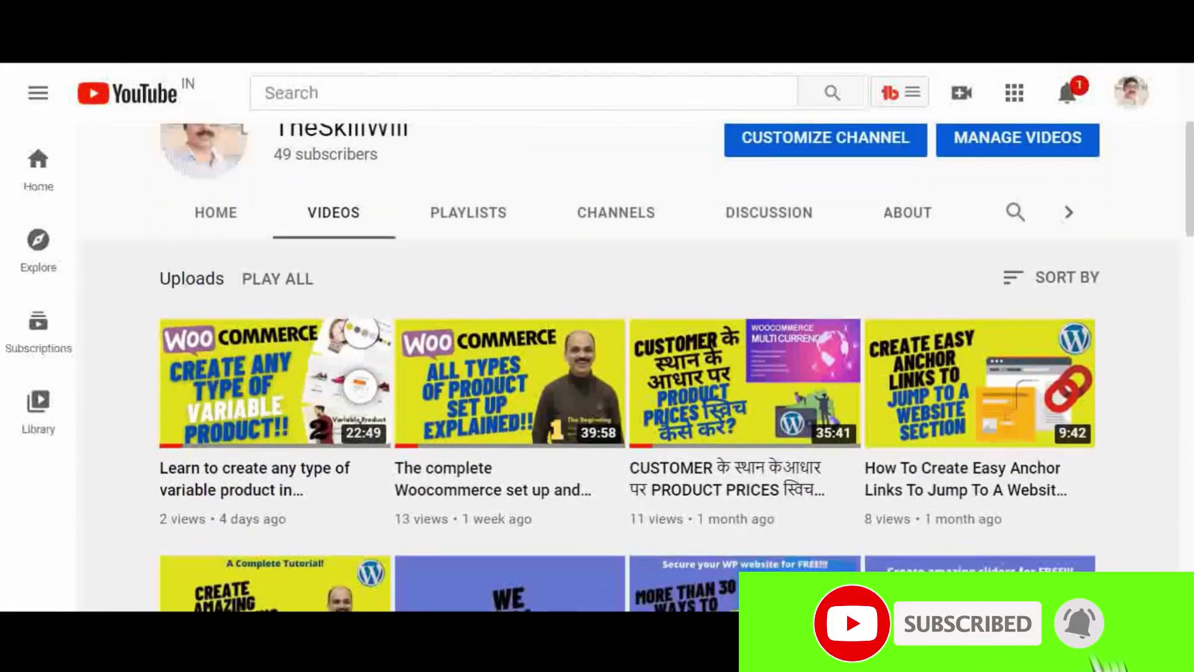
scroll(597, 373, "down", 1)
scroll(596, 374, "down", 1)
scroll(597, 373, "down", 1)
scroll(597, 373, "down", 1)
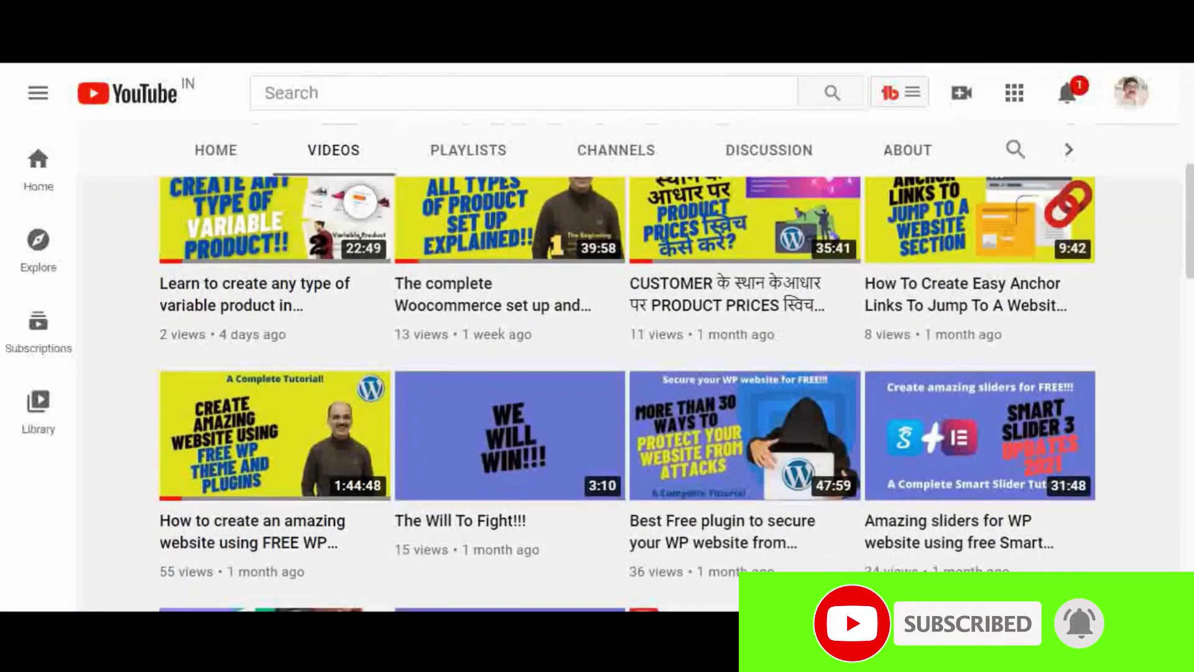
scroll(597, 373, "down", 1)
scroll(597, 374, "down", 1)
scroll(597, 374, "down", 1)
scroll(597, 373, "down", 1)
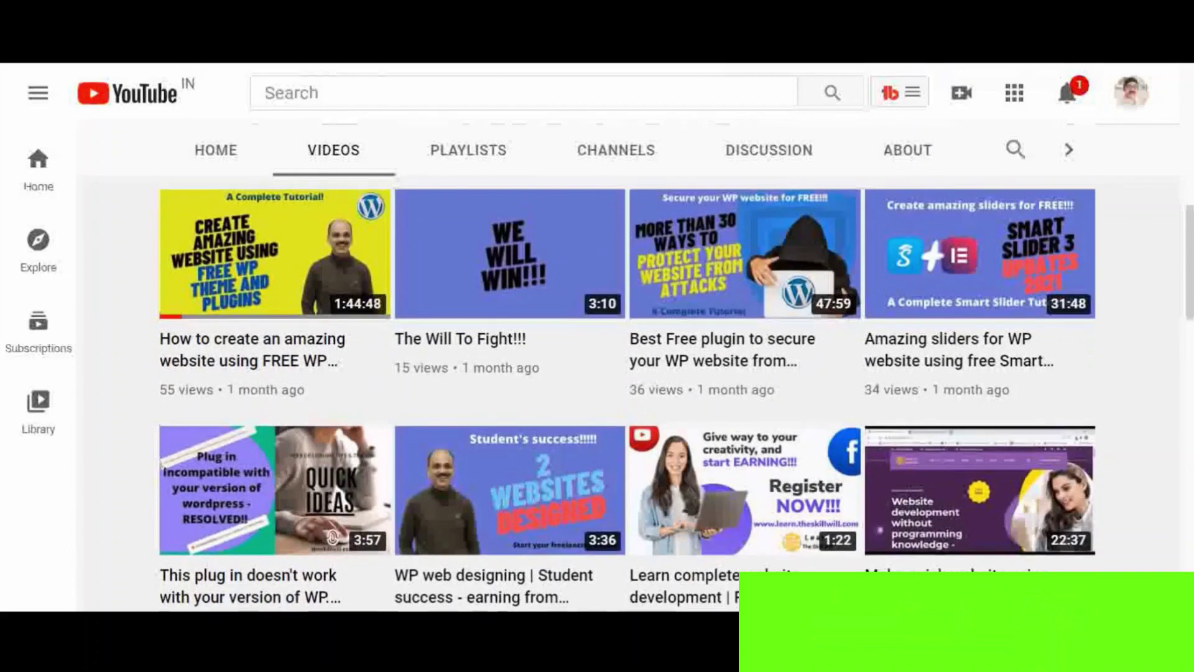